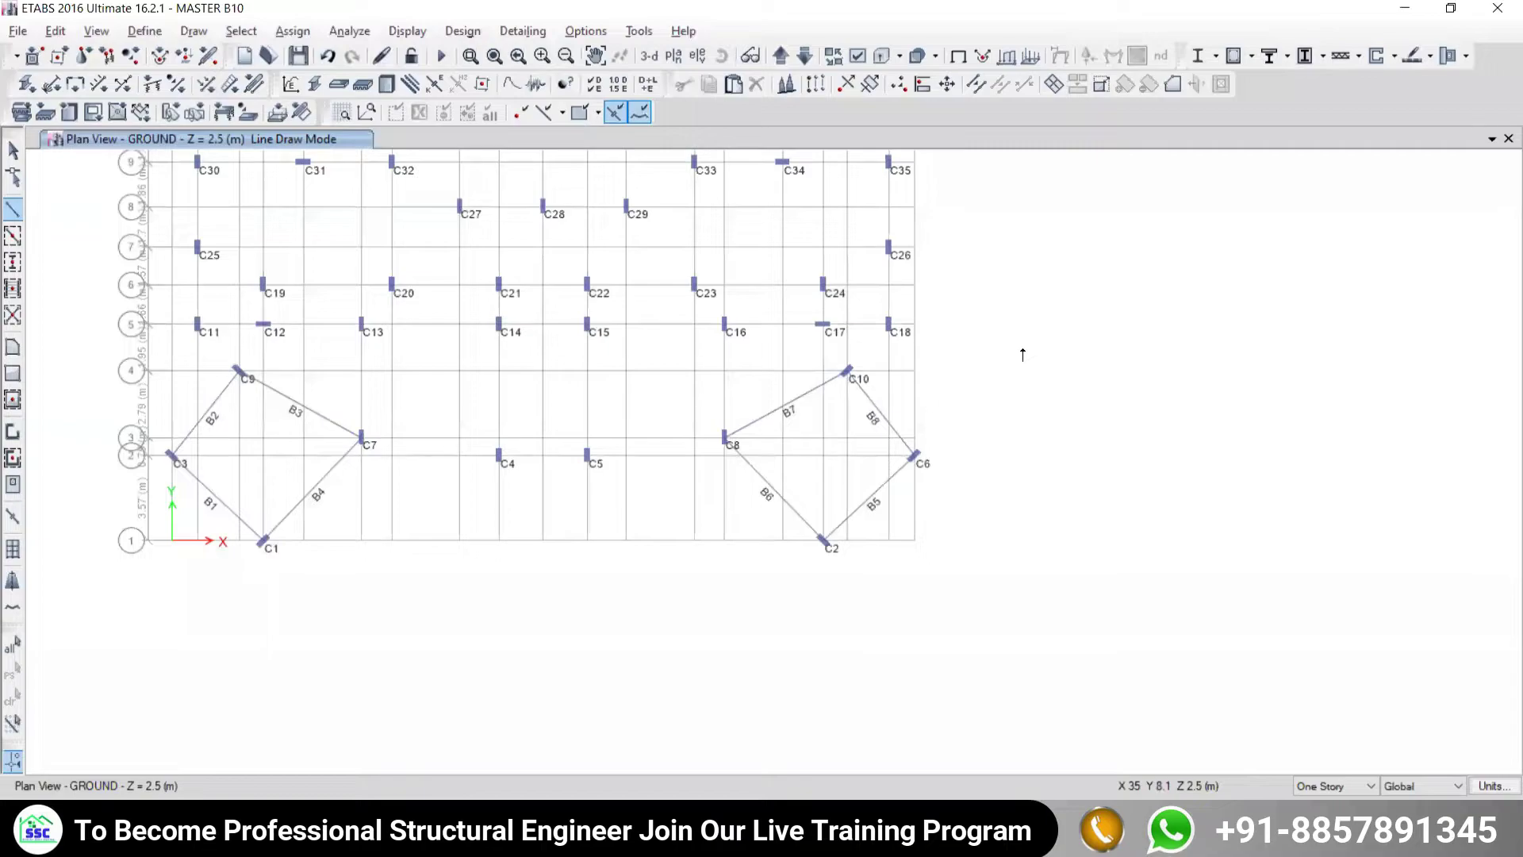
Start drawing straight frame lines with the BM230X500M25 property, and check the beam layout on the ground floor plan in AutoCAD.
{"action": "key", "text": "Escape"}
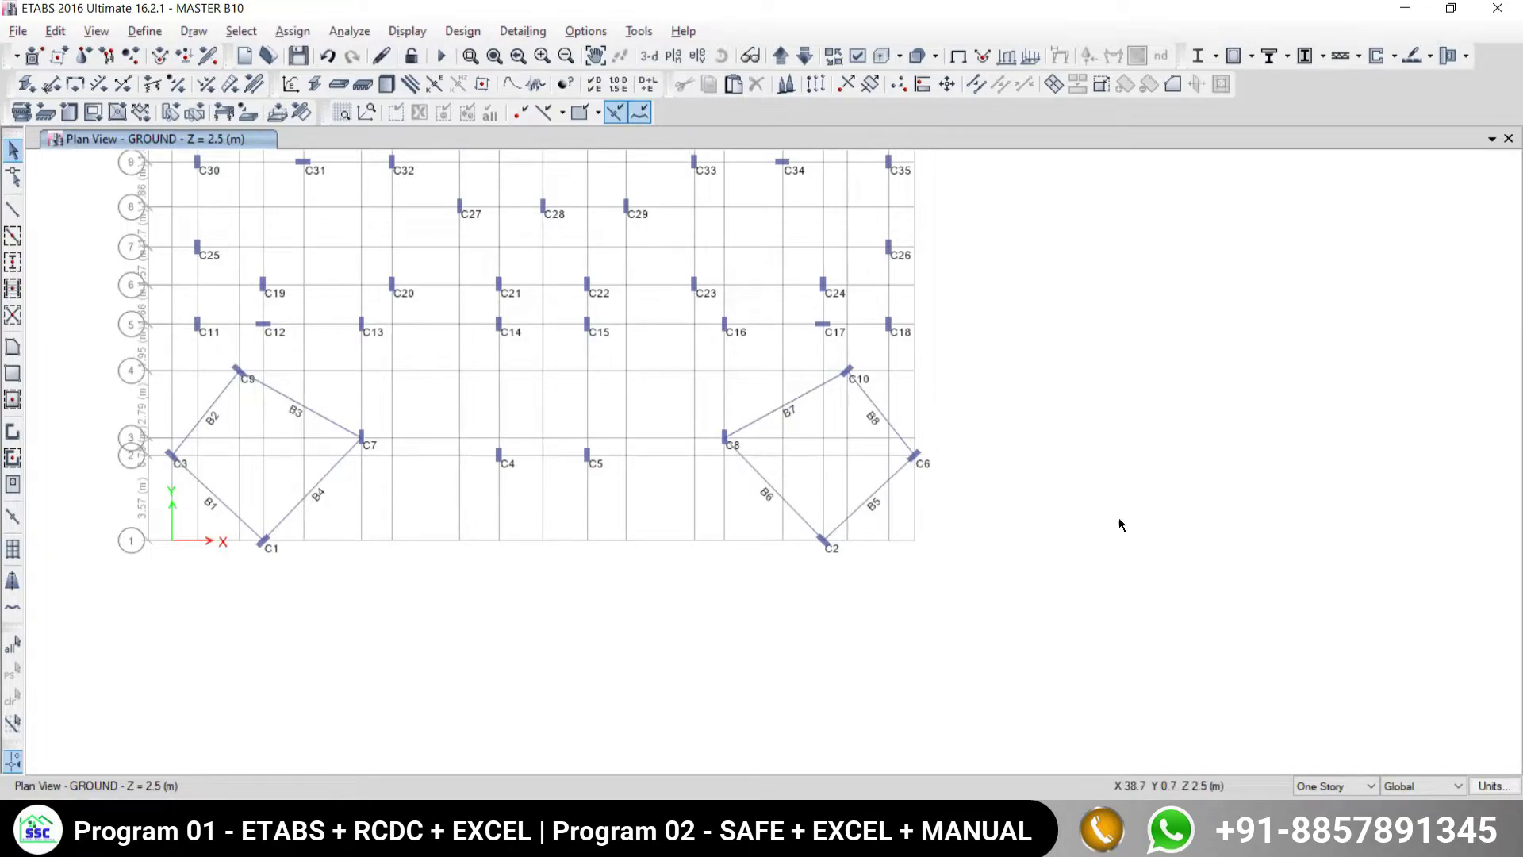
{"action": "middle_click_drag", "start_coordinate": [350, 469], "coordinate": [544, 549]}
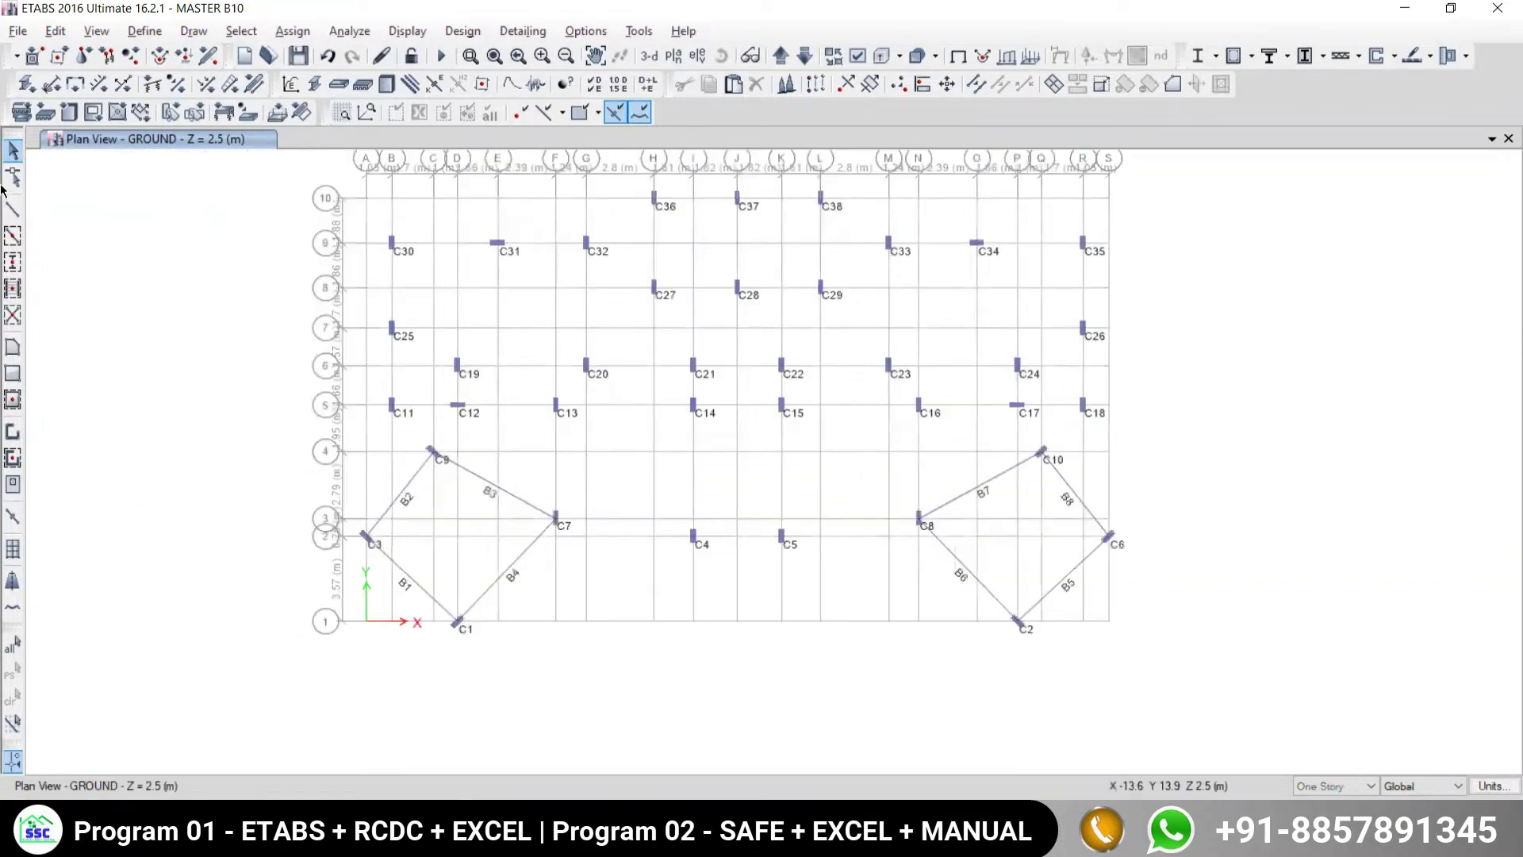
{"action": "left_click", "coordinate": [18, 214]}
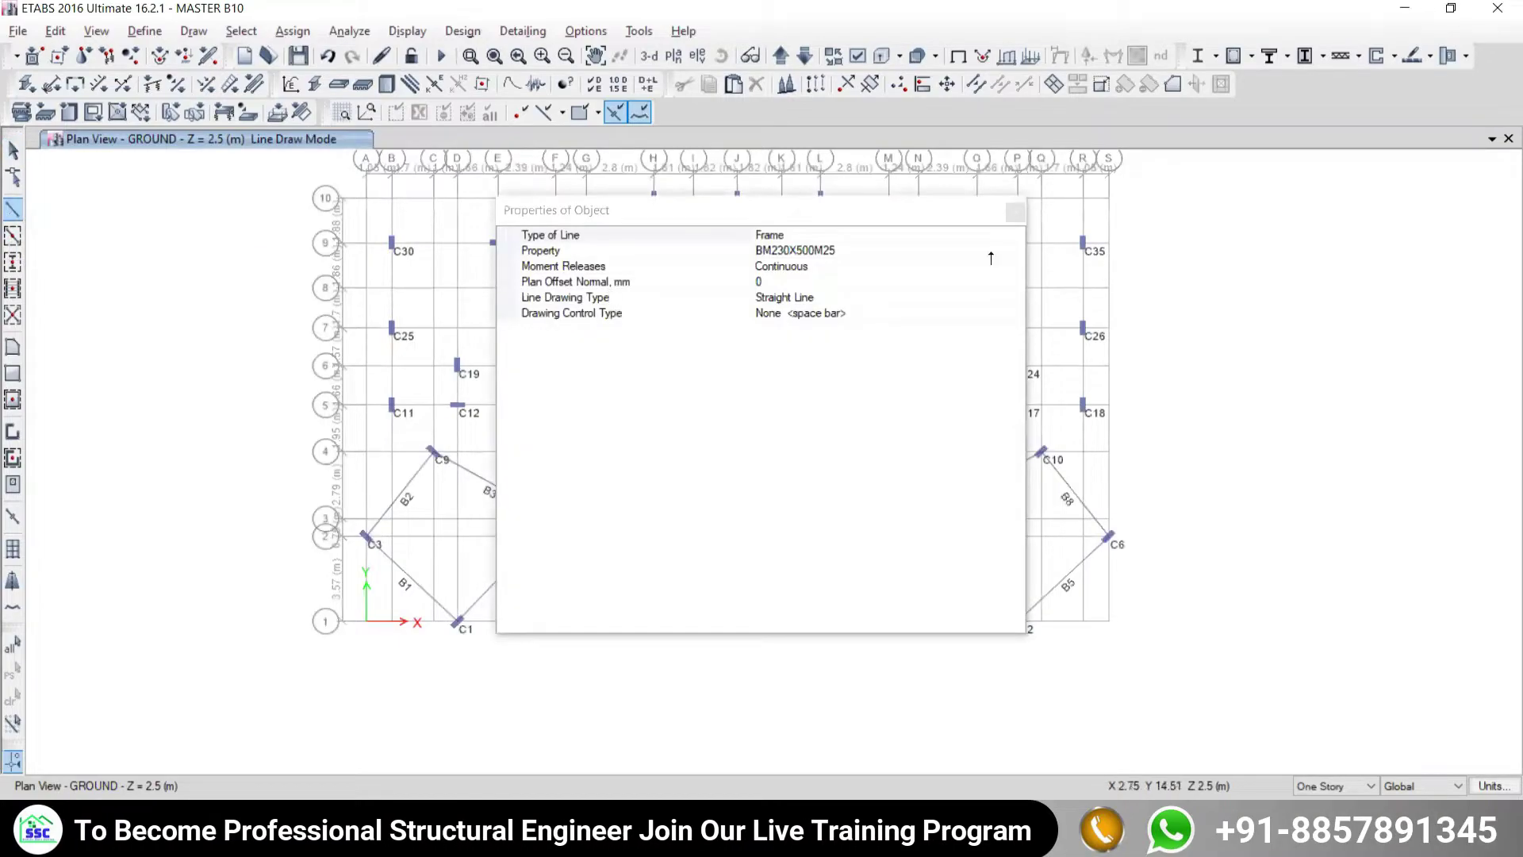
{"action": "left_click", "coordinate": [1015, 211]}
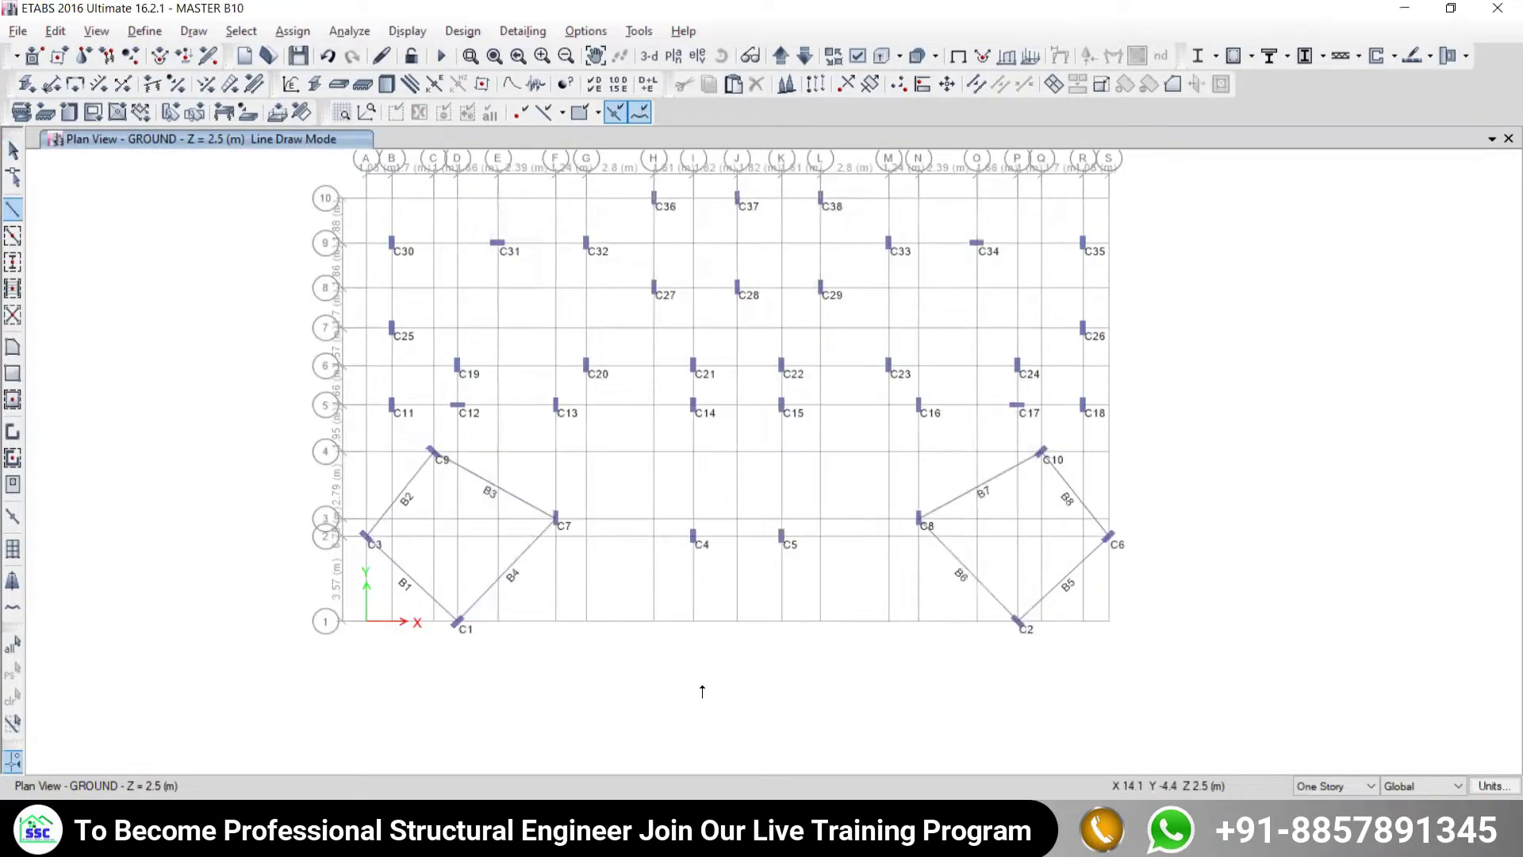
{"action": "key", "text": "alt+Tab"}
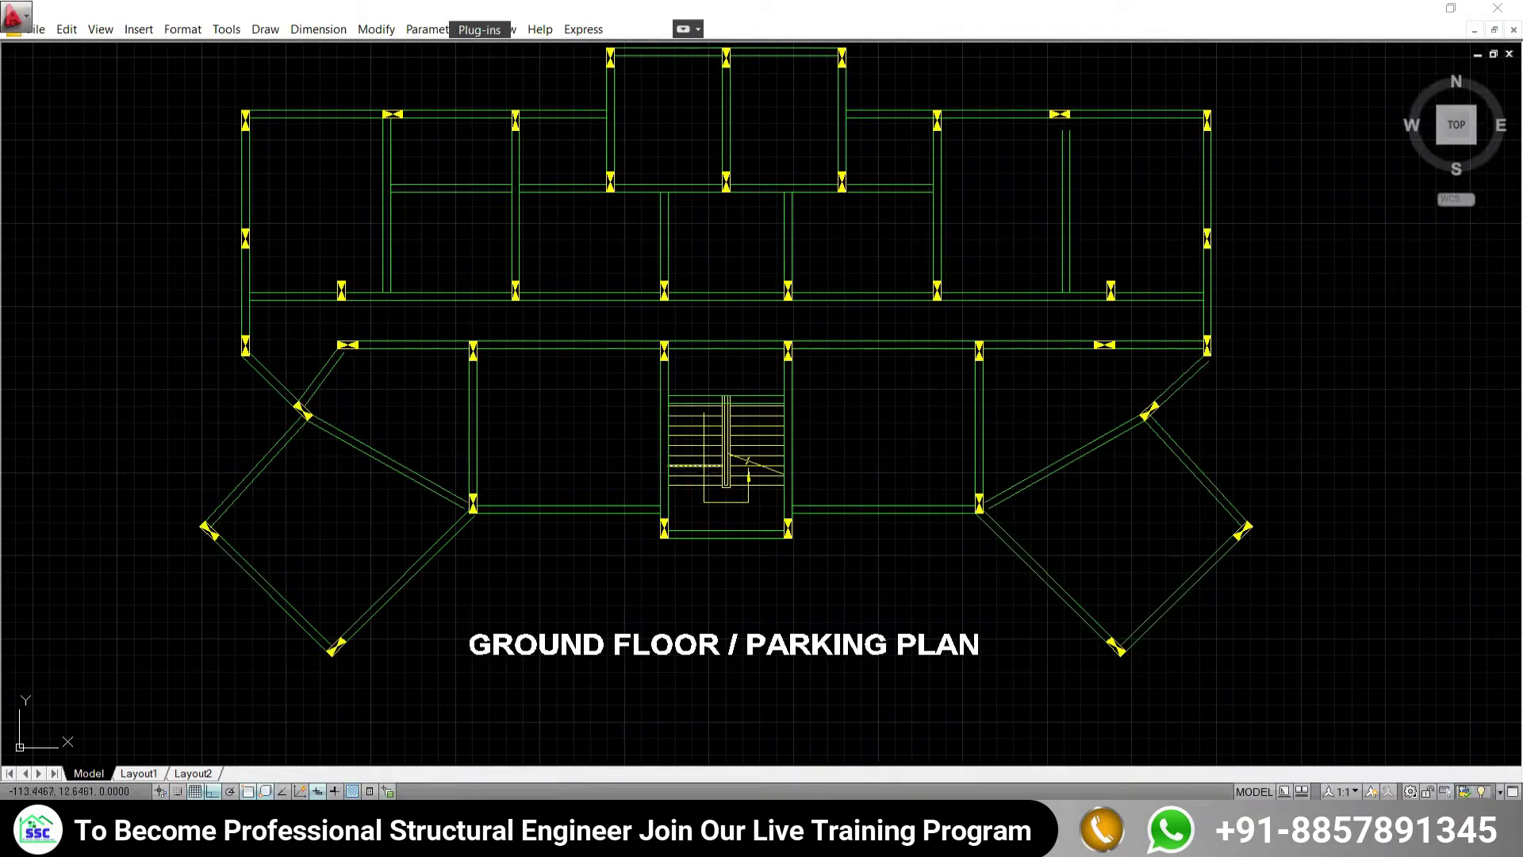
{"action": "left_click", "coordinate": [492, 315]}
{"action": "left_click", "coordinate": [548, 350]}
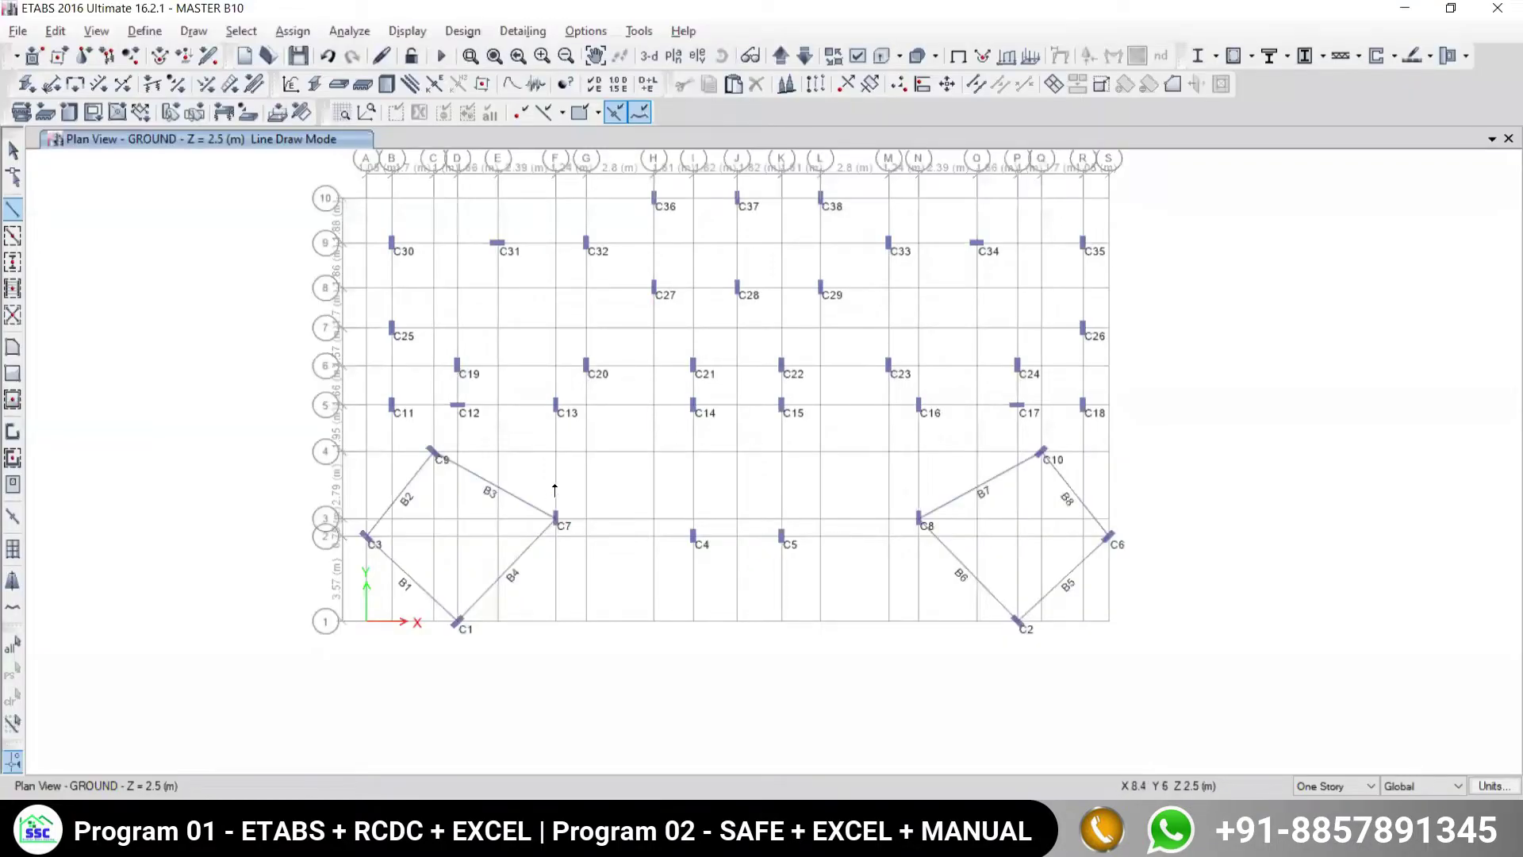
Draw a beam along grid line F from column C7 to column C13.
{"action": "scroll", "coordinate": [571, 499], "scroll_direction": "up", "scroll_amount": 5}
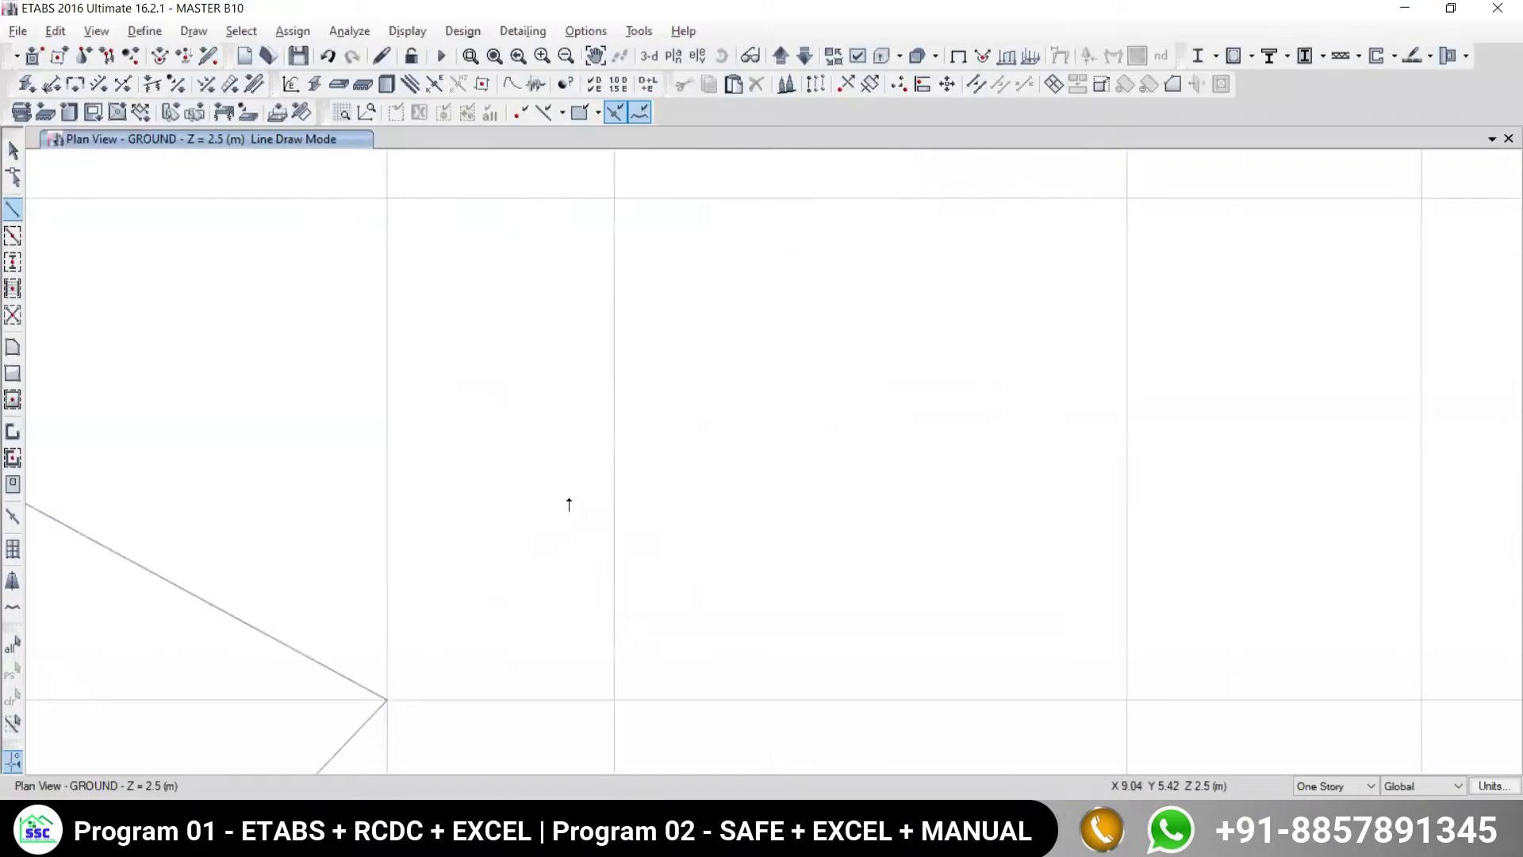
{"action": "scroll", "coordinate": [529, 534], "scroll_direction": "down", "scroll_amount": 3}
{"action": "scroll", "coordinate": [472, 594], "scroll_direction": "up", "scroll_amount": 3}
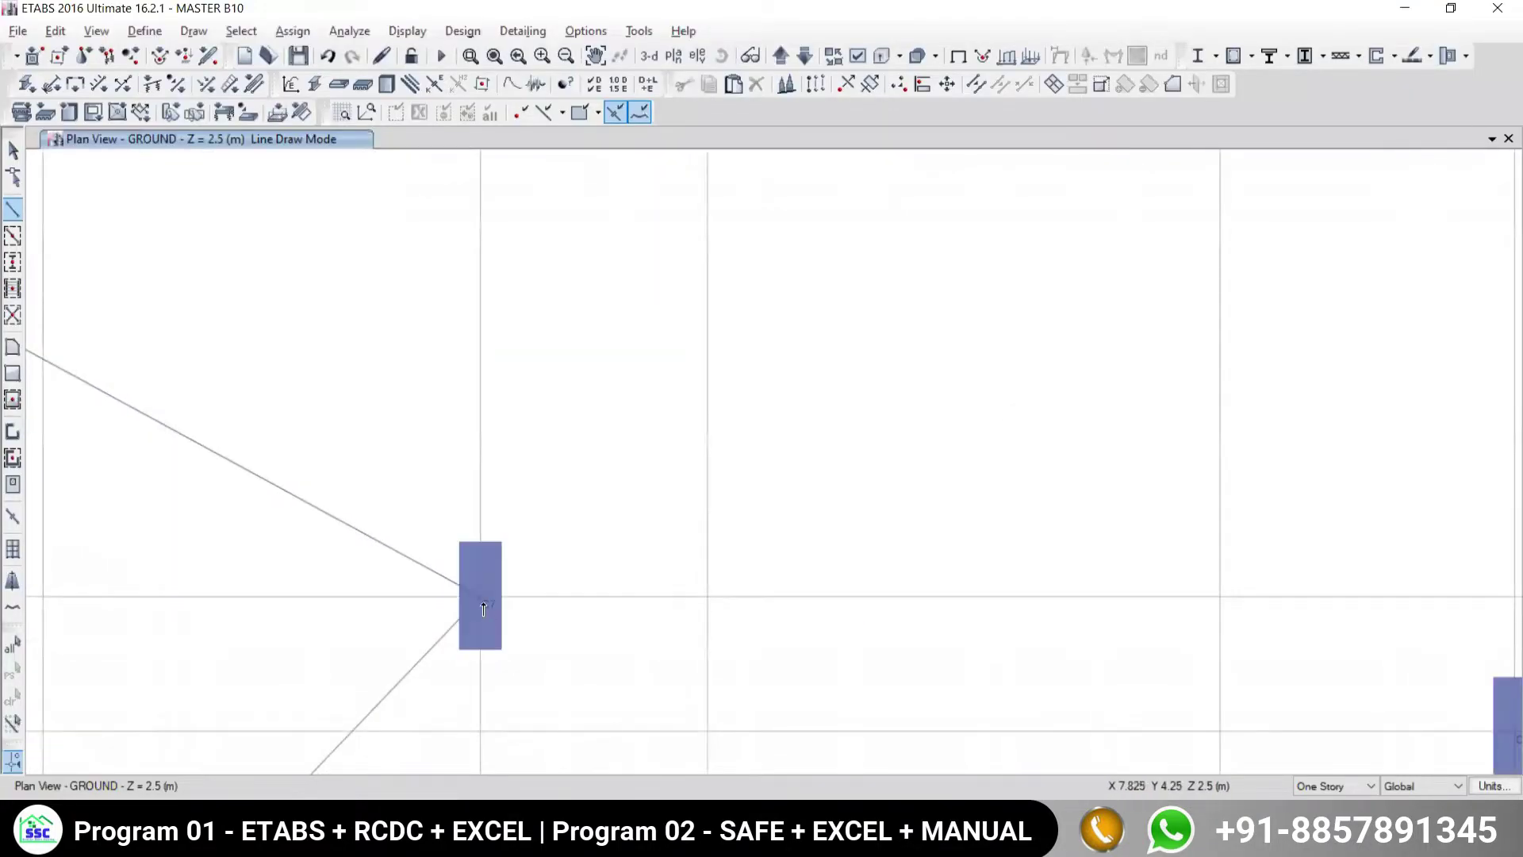
{"action": "left_click", "coordinate": [480, 601]}
{"action": "middle_click_drag", "start_coordinate": [577, 330], "coordinate": [565, 631]}
{"action": "scroll", "coordinate": [516, 429], "scroll_direction": "down", "scroll_amount": 4}
{"action": "scroll", "coordinate": [526, 415], "scroll_direction": "up", "scroll_amount": 2}
{"action": "scroll", "coordinate": [486, 309], "scroll_direction": "up", "scroll_amount": 2}
{"action": "left_click", "coordinate": [466, 301]}
{"action": "right_click", "coordinate": [468, 303]}
Draw beams along grid line 5 from column C13 to C14 and from C14 to C15.
{"action": "scroll", "coordinate": [698, 425], "scroll_direction": "down", "scroll_amount": 4}
{"action": "middle_click_drag", "start_coordinate": [836, 425], "coordinate": [595, 402]}
{"action": "scroll", "coordinate": [535, 395], "scroll_direction": "up", "scroll_amount": 4}
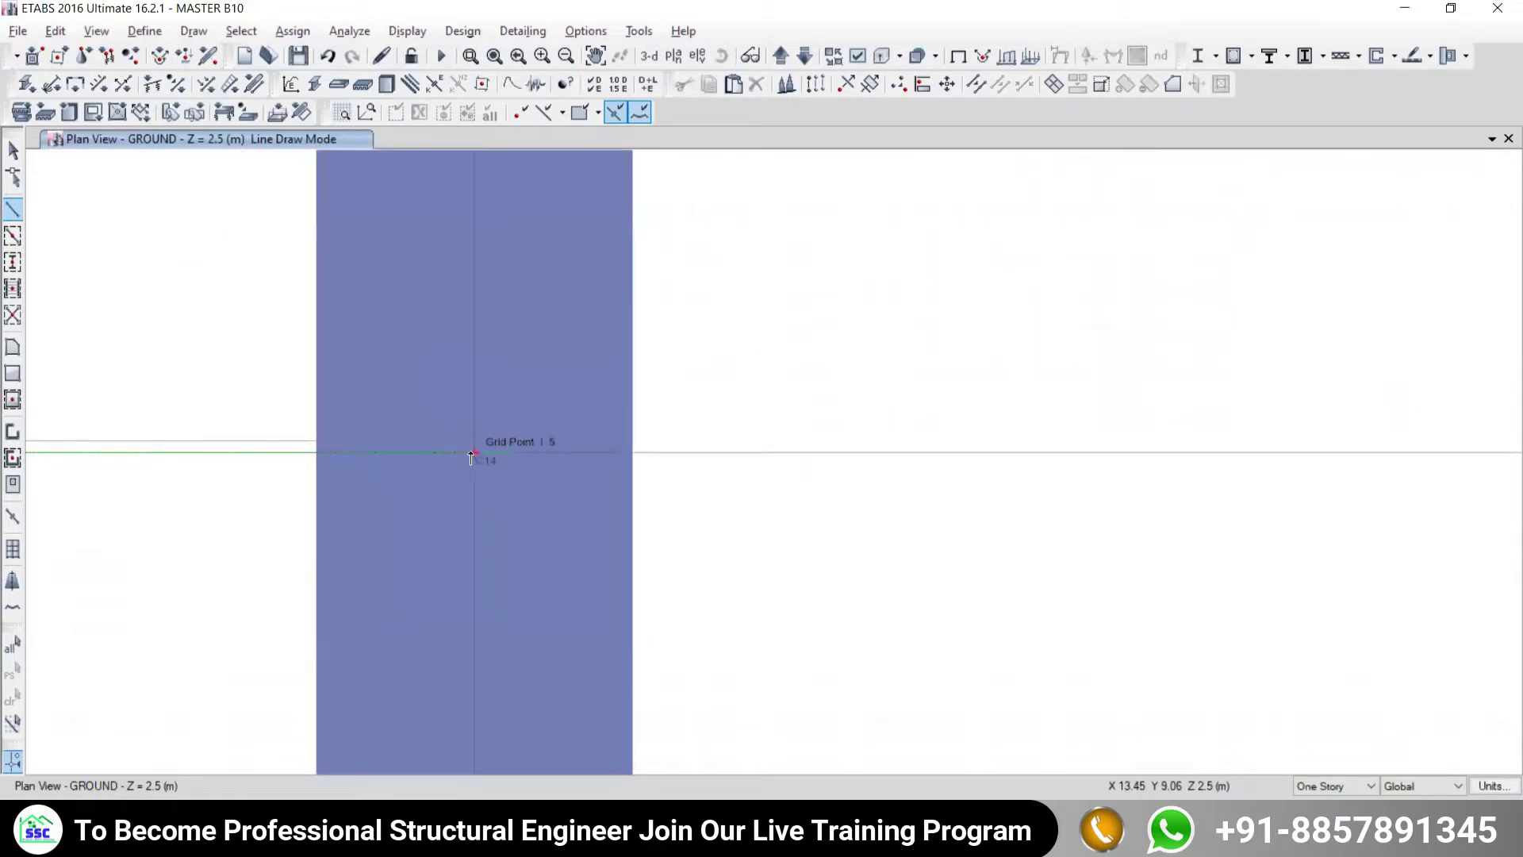
{"action": "left_click", "coordinate": [473, 454]}
{"action": "scroll", "coordinate": [712, 513], "scroll_direction": "down", "scroll_amount": 5}
{"action": "middle_click_drag", "start_coordinate": [1068, 556], "coordinate": [736, 492]}
{"action": "scroll", "coordinate": [819, 510], "scroll_direction": "up", "scroll_amount": 5}
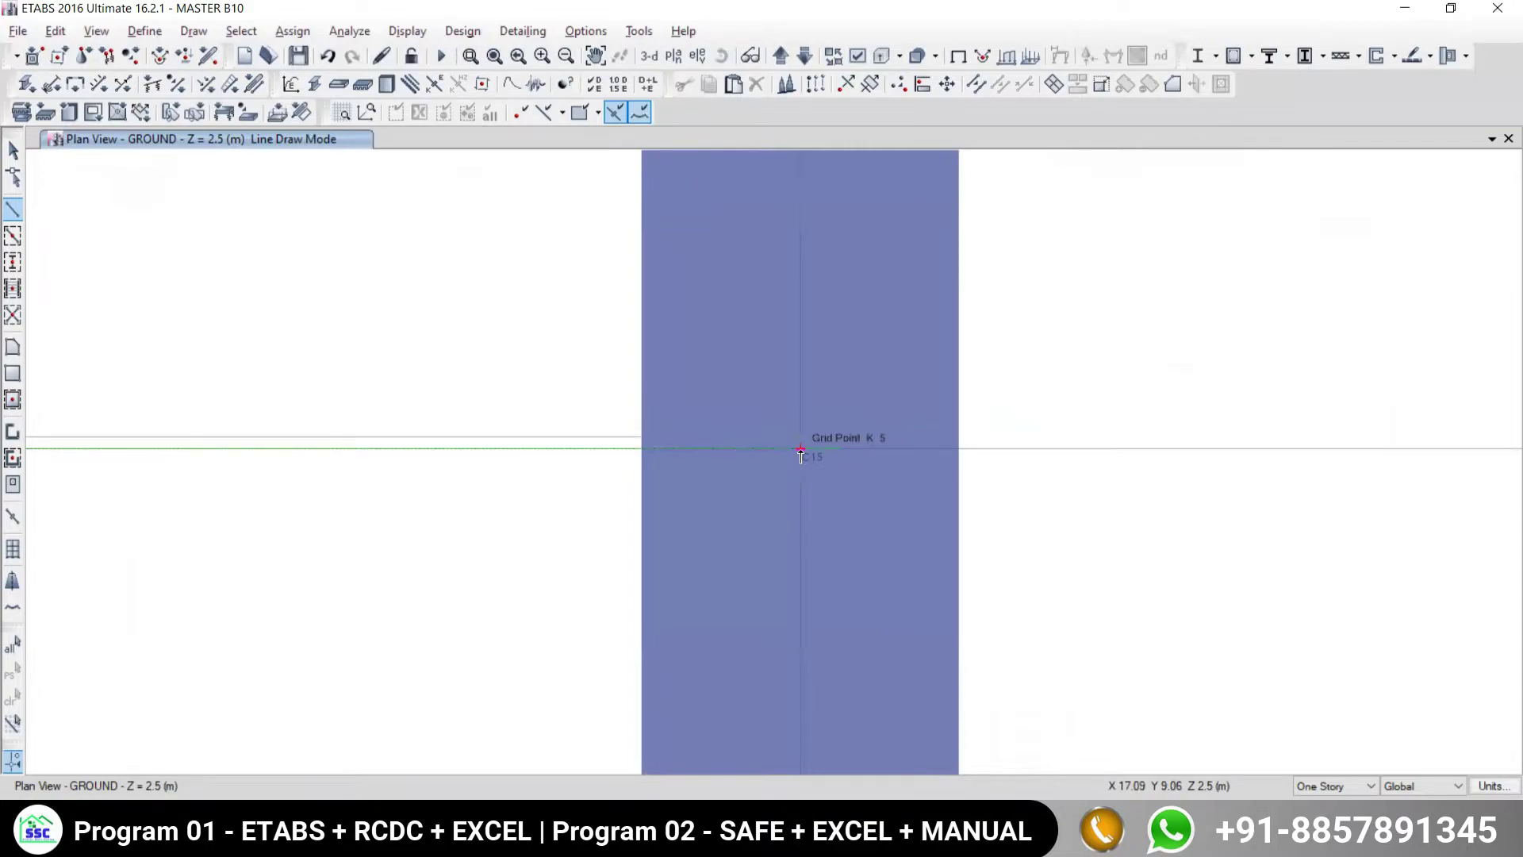
{"action": "left_click", "coordinate": [800, 454]}
Continue the beams along grid line 5 from column C15 to column C16.
{"action": "scroll", "coordinate": [853, 527], "scroll_direction": "down", "scroll_amount": 6}
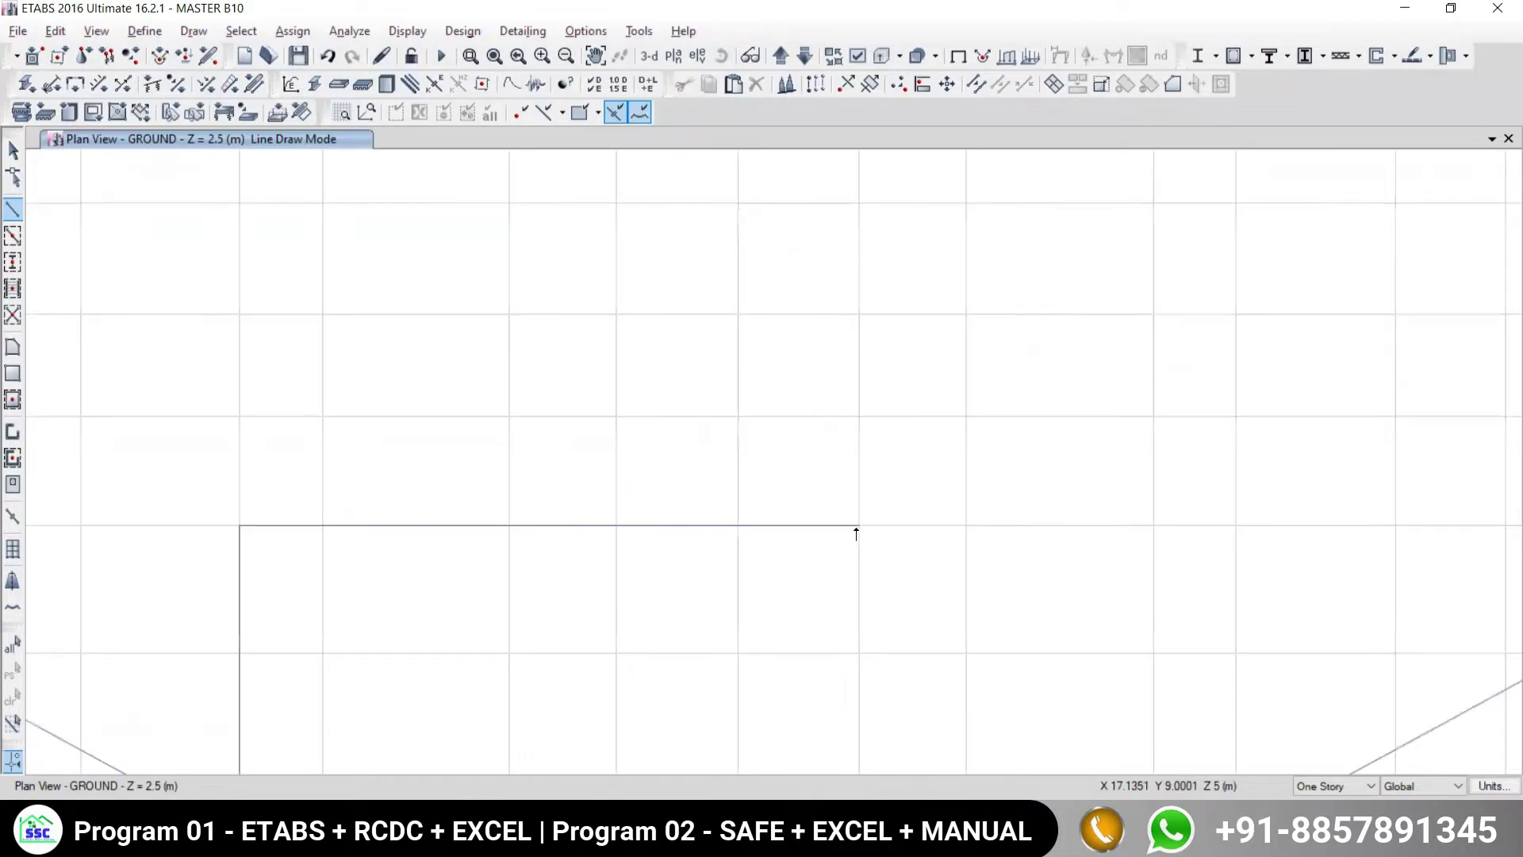
{"action": "scroll", "coordinate": [910, 565], "scroll_direction": "up", "scroll_amount": 6}
{"action": "scroll", "coordinate": [906, 389], "scroll_direction": "up", "scroll_amount": 3}
{"action": "middle_click_drag", "start_coordinate": [926, 367], "coordinate": [790, 437]}
{"action": "scroll", "coordinate": [790, 436], "scroll_direction": "up", "scroll_amount": 3}
{"action": "scroll", "coordinate": [791, 442], "scroll_direction": "up", "scroll_amount": 3}
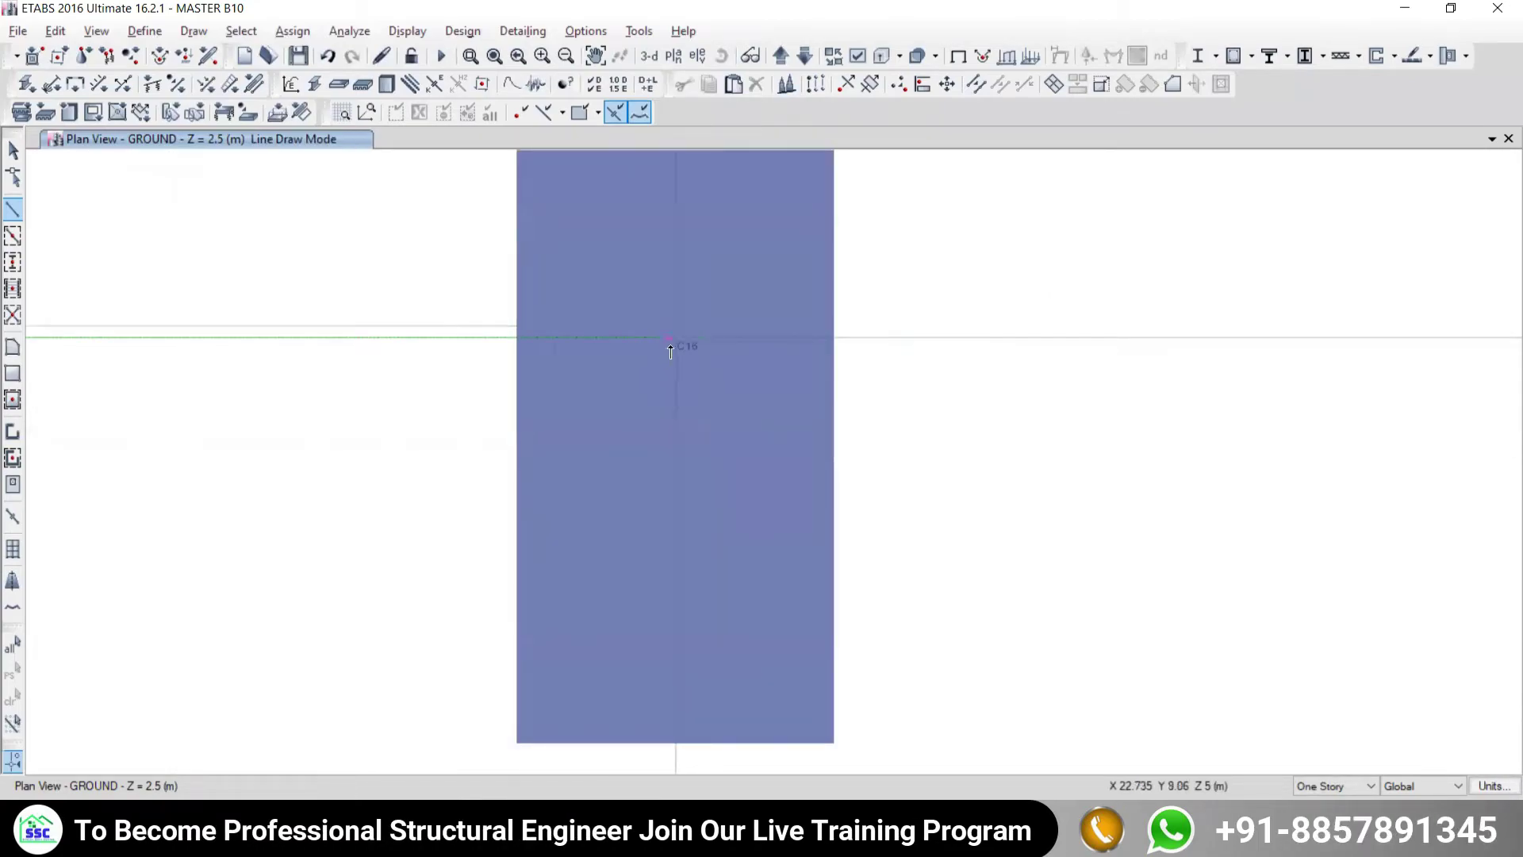
{"action": "left_click", "coordinate": [675, 340]}
Draw a beam along grid line N from column C16 to column C8.
{"action": "scroll", "coordinate": [678, 341], "scroll_direction": "down", "scroll_amount": 5}
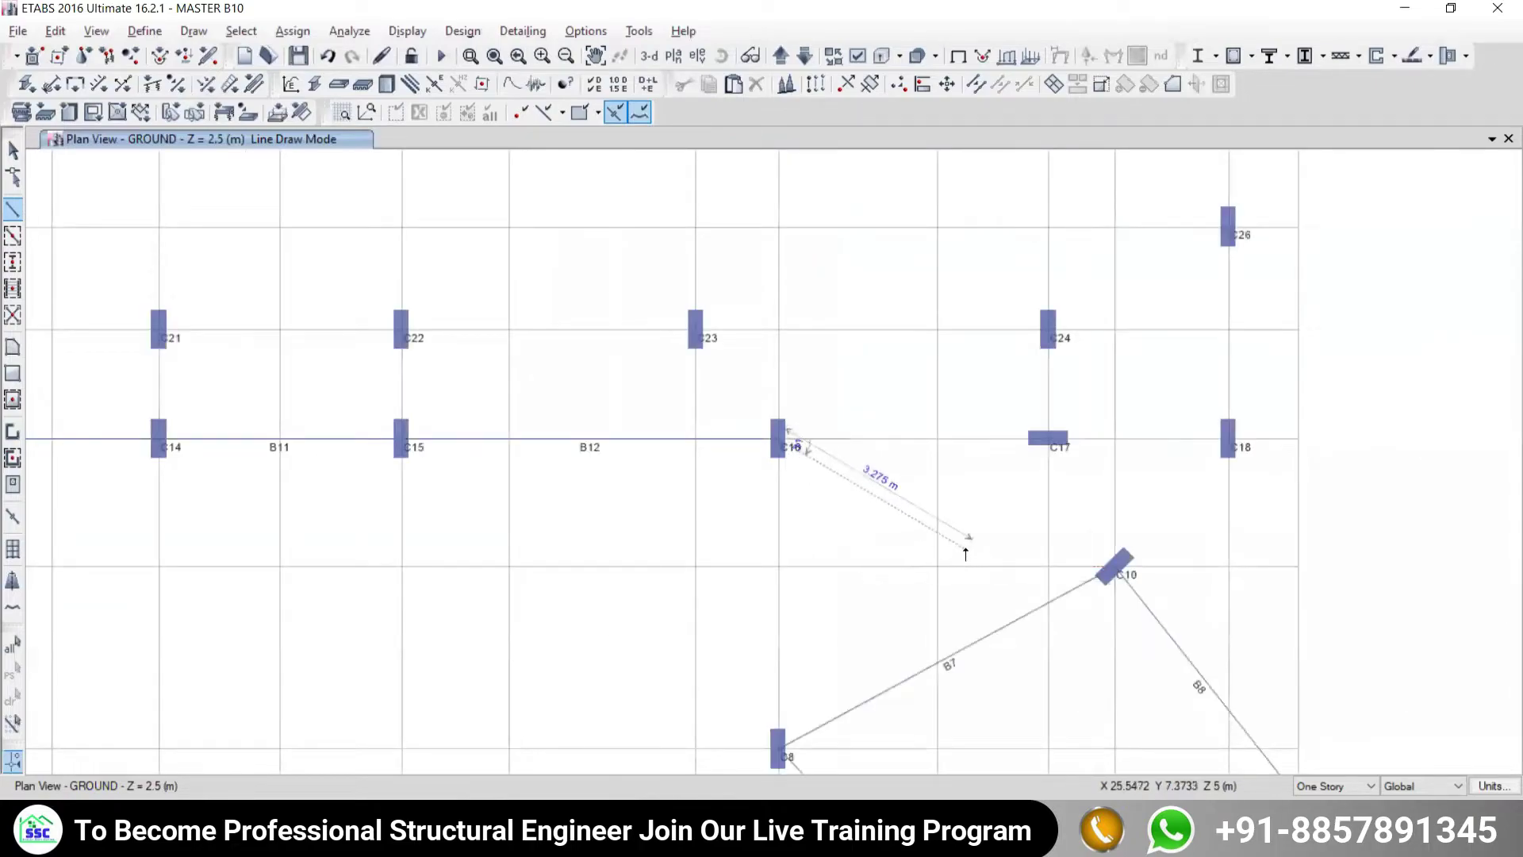
{"action": "scroll", "coordinate": [966, 552], "scroll_direction": "down", "scroll_amount": 3}
{"action": "scroll", "coordinate": [983, 554], "scroll_direction": "up", "scroll_amount": 3}
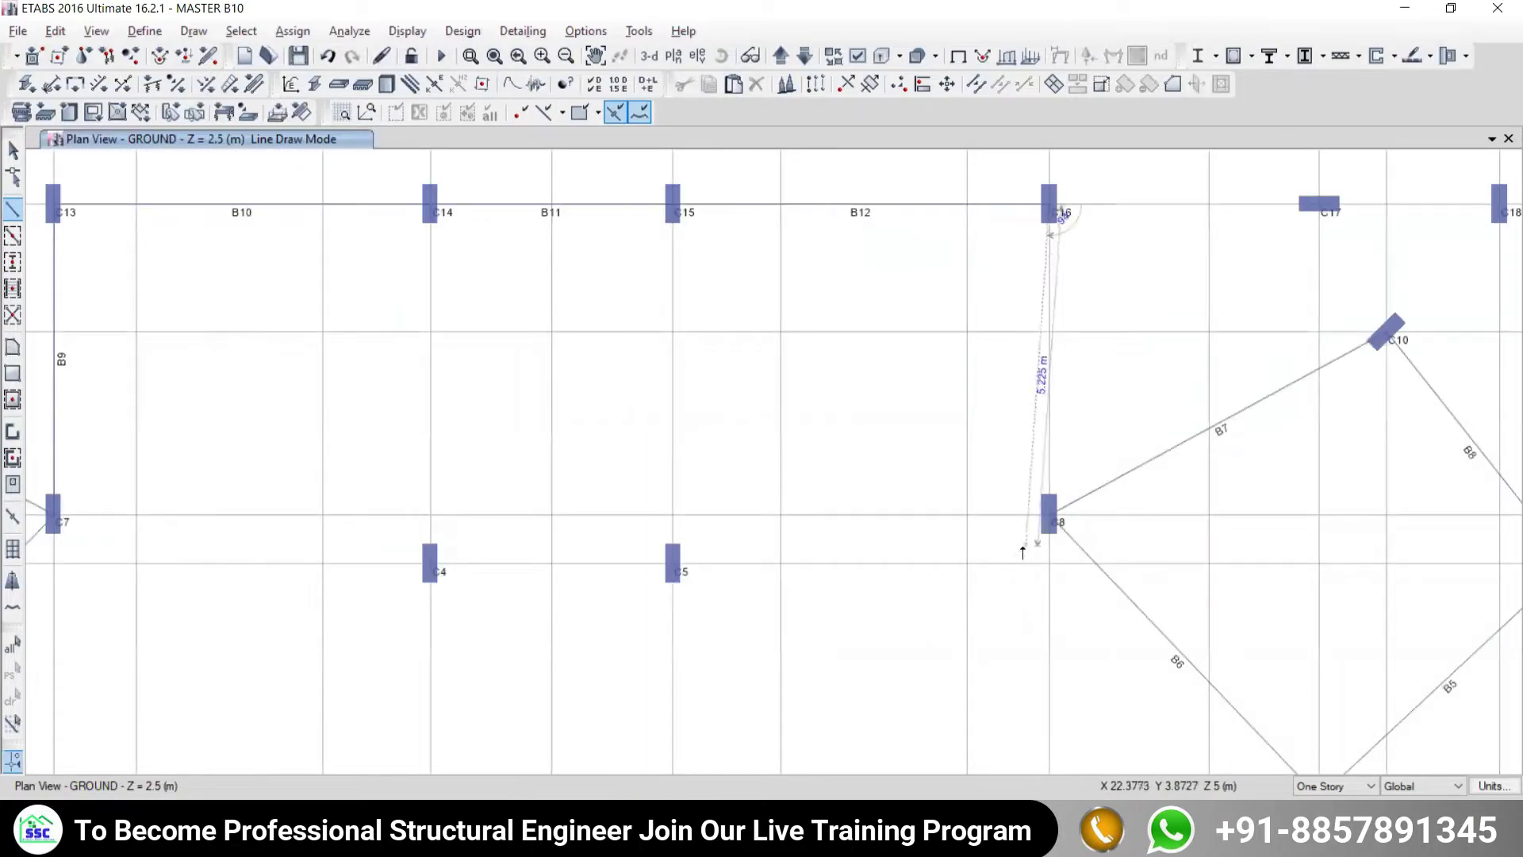
{"action": "scroll", "coordinate": [1021, 553], "scroll_direction": "down", "scroll_amount": 3}
{"action": "scroll", "coordinate": [1039, 539], "scroll_direction": "up", "scroll_amount": 8}
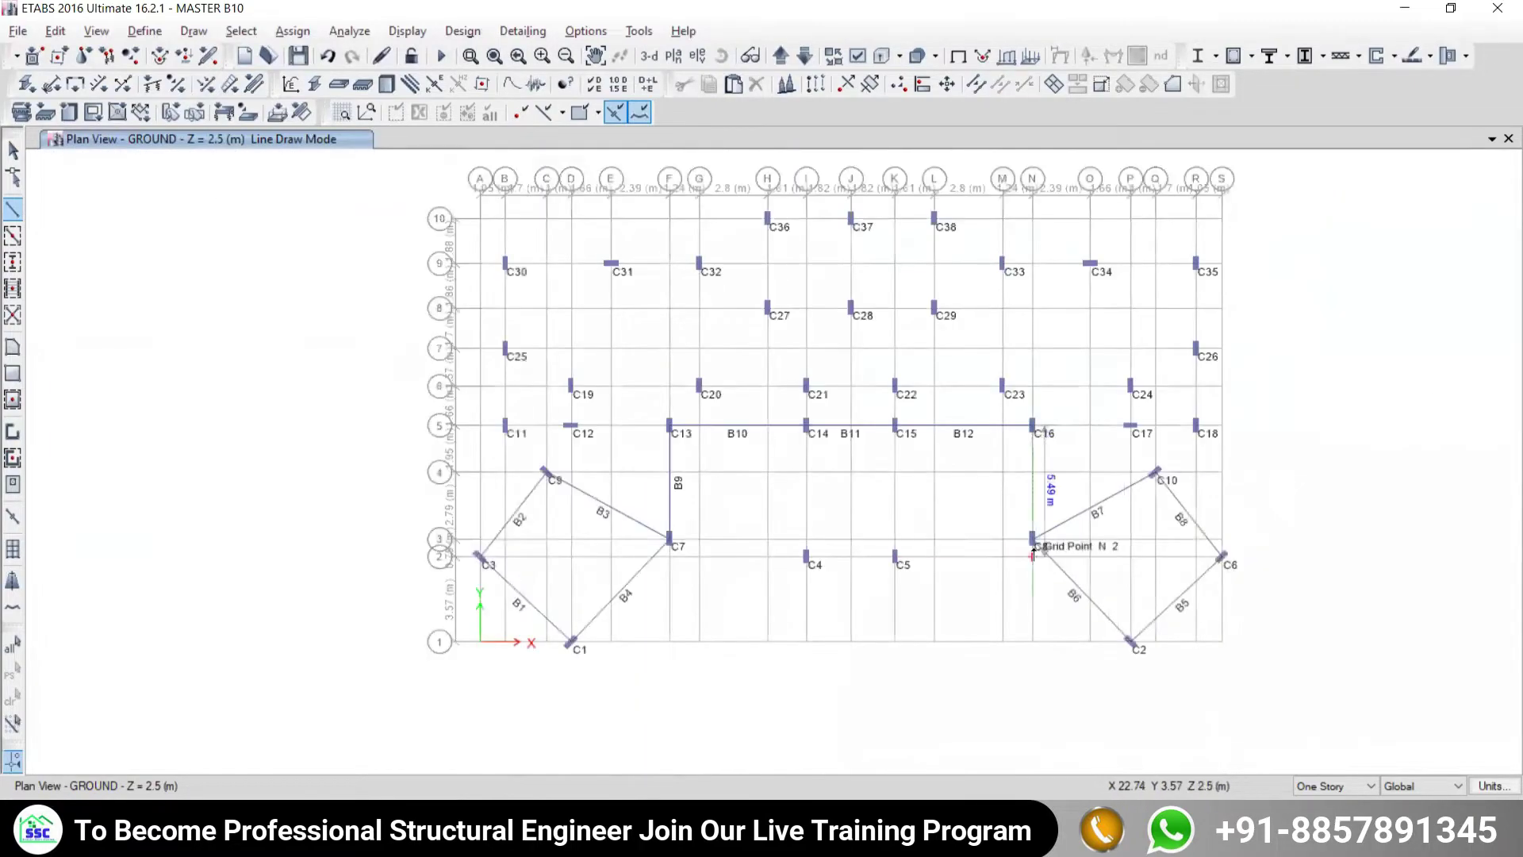
{"action": "left_click", "coordinate": [1055, 516]}
{"action": "scroll", "coordinate": [955, 531], "scroll_direction": "down", "scroll_amount": 6}
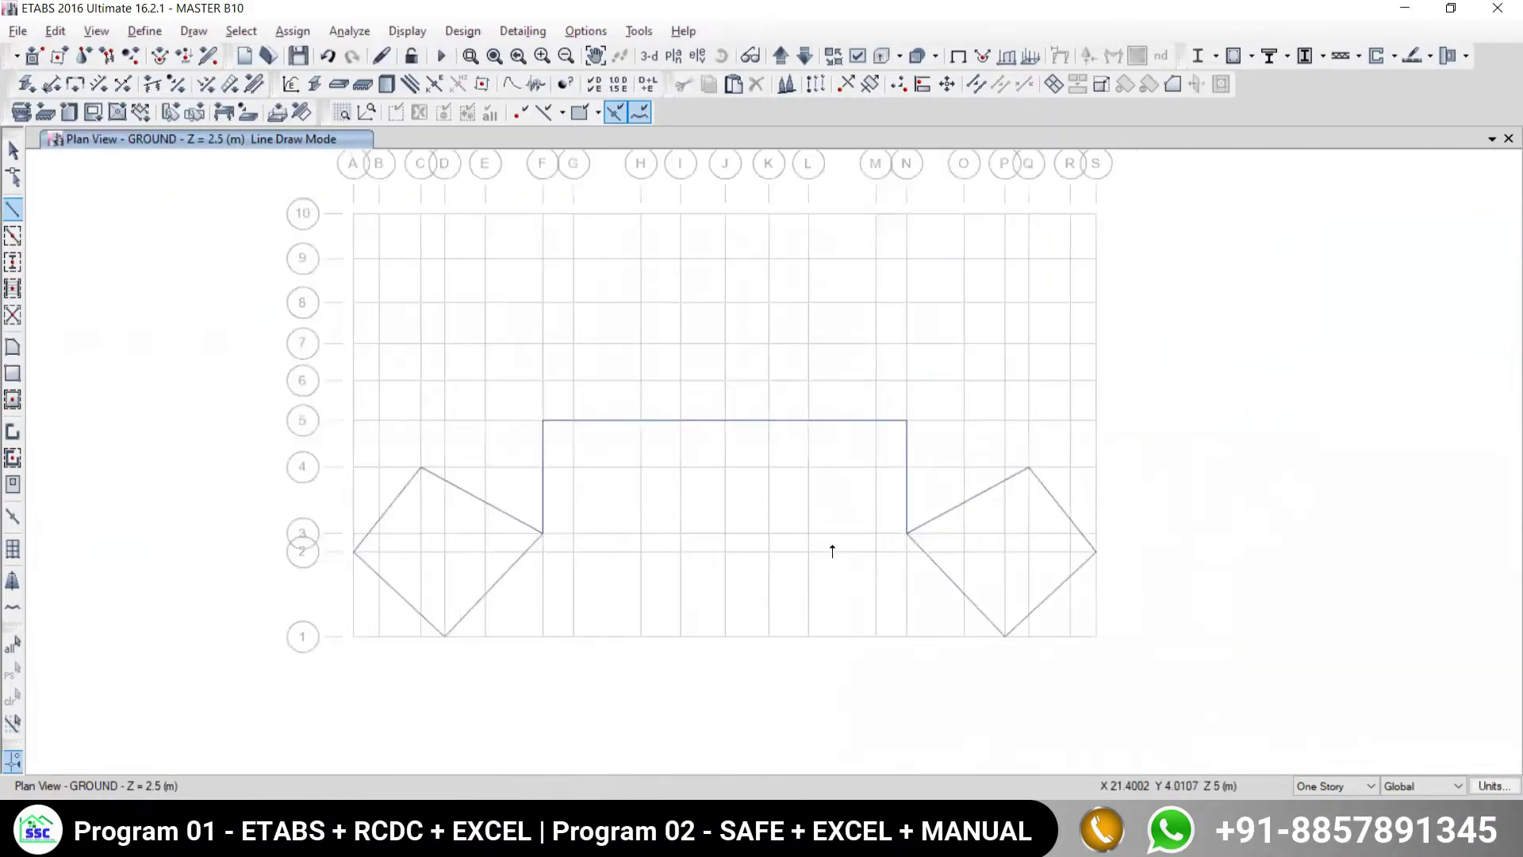
{"action": "scroll", "coordinate": [732, 549], "scroll_direction": "up", "scroll_amount": 3}
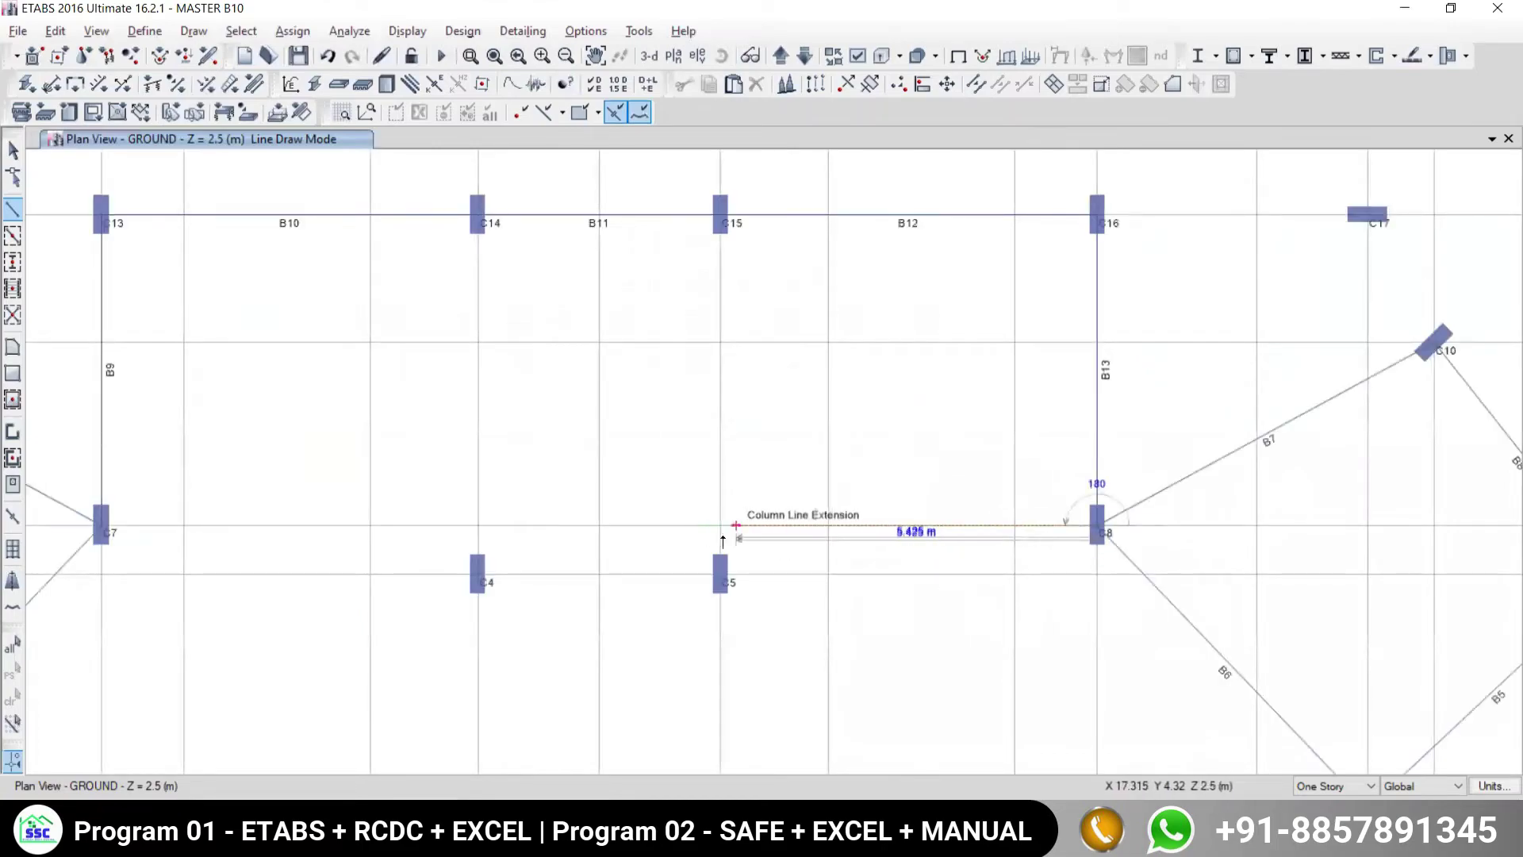
{"action": "left_click", "coordinate": [755, 839]}
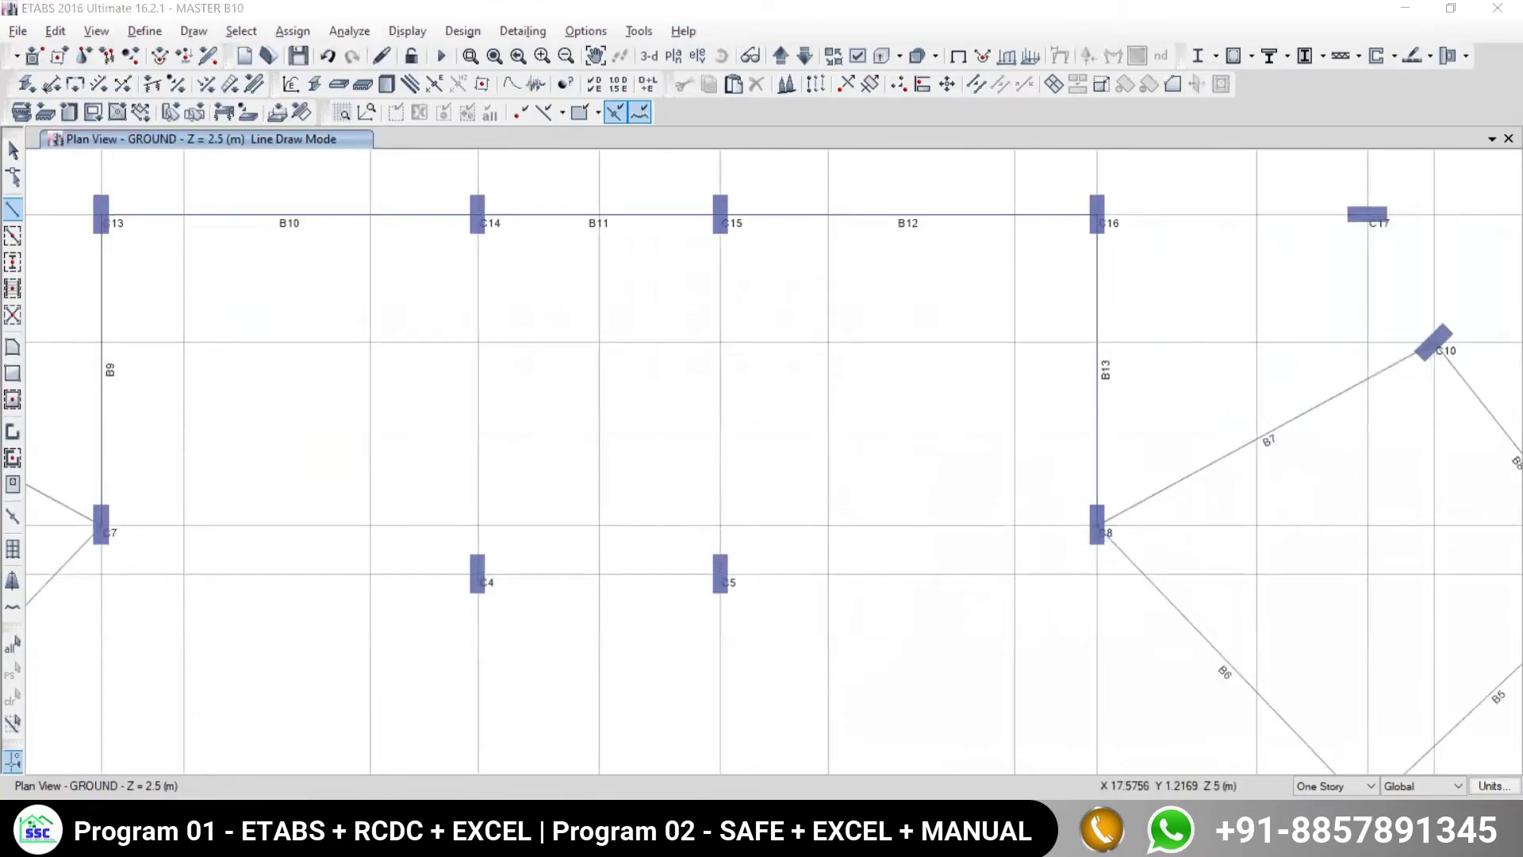
{"action": "key", "text": "alt+Tab"}
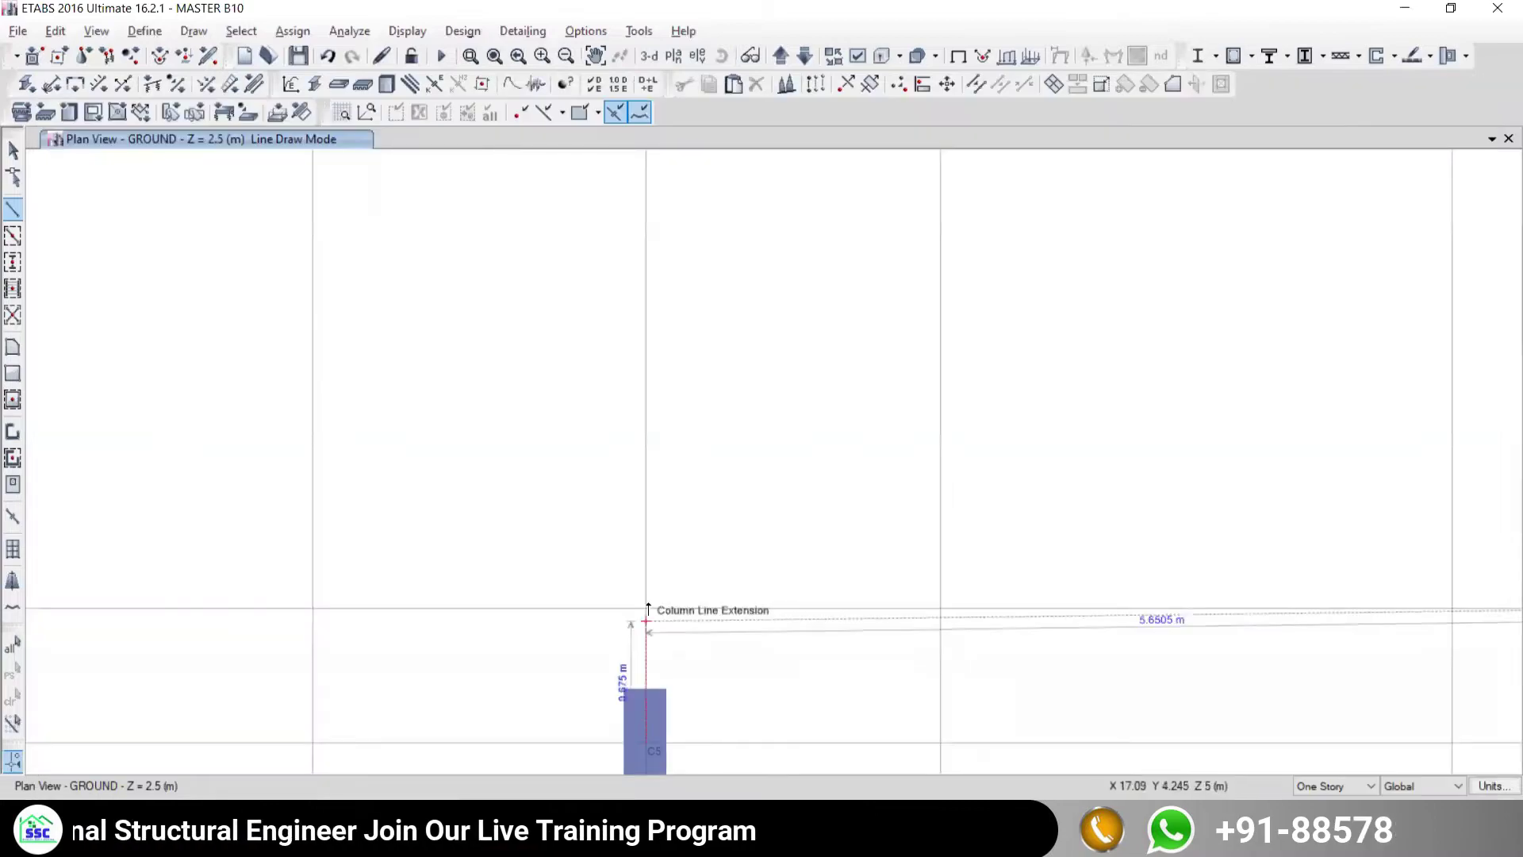
{"action": "scroll", "coordinate": [644, 615], "scroll_direction": "up", "scroll_amount": 2}
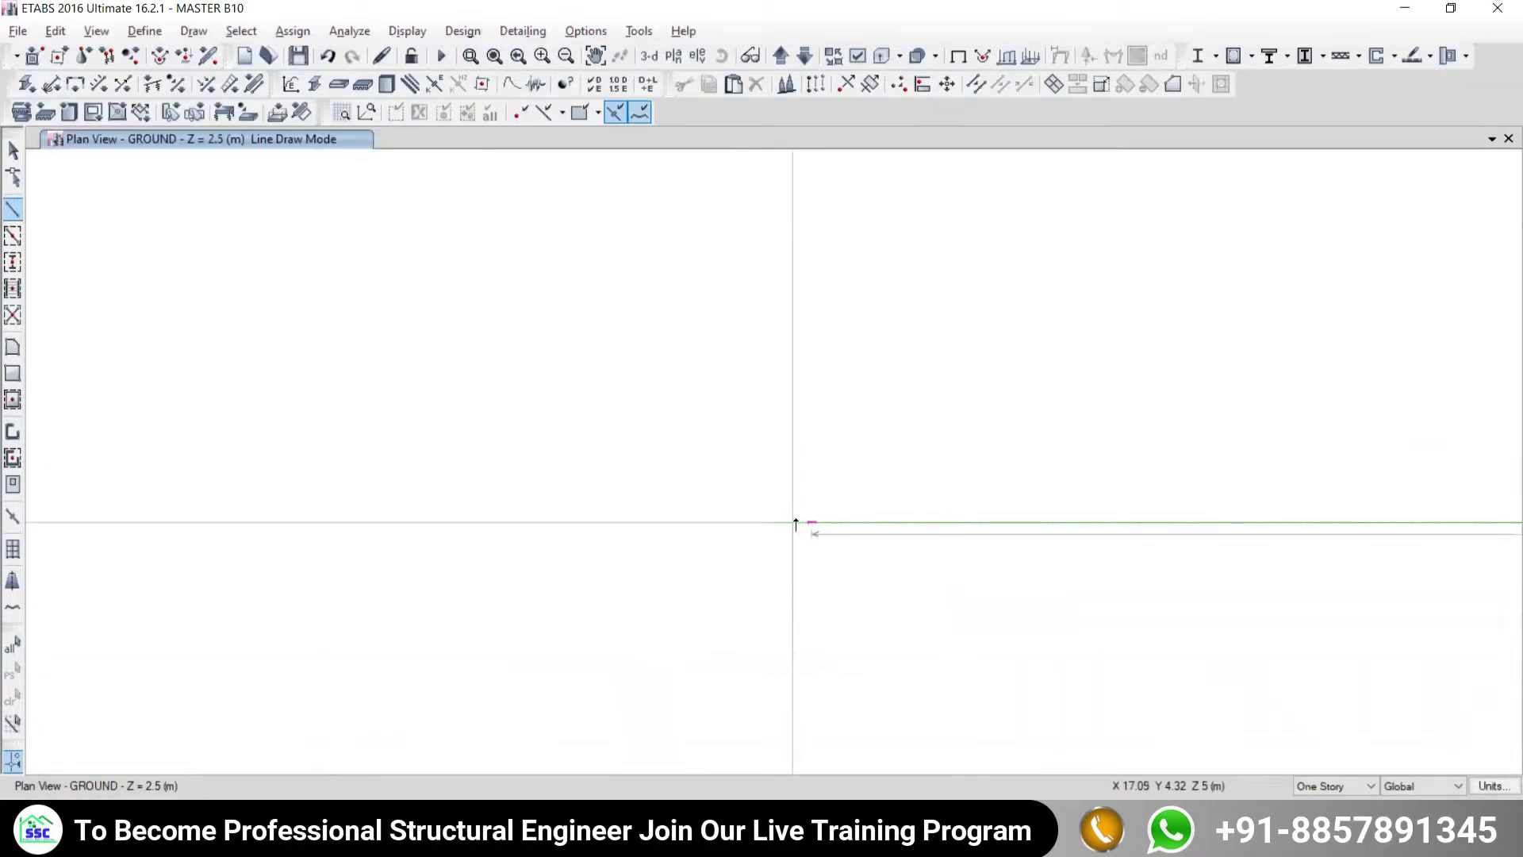
{"action": "scroll", "coordinate": [923, 583], "scroll_direction": "down", "scroll_amount": 5}
{"action": "scroll", "coordinate": [923, 583], "scroll_direction": "up", "scroll_amount": 4}
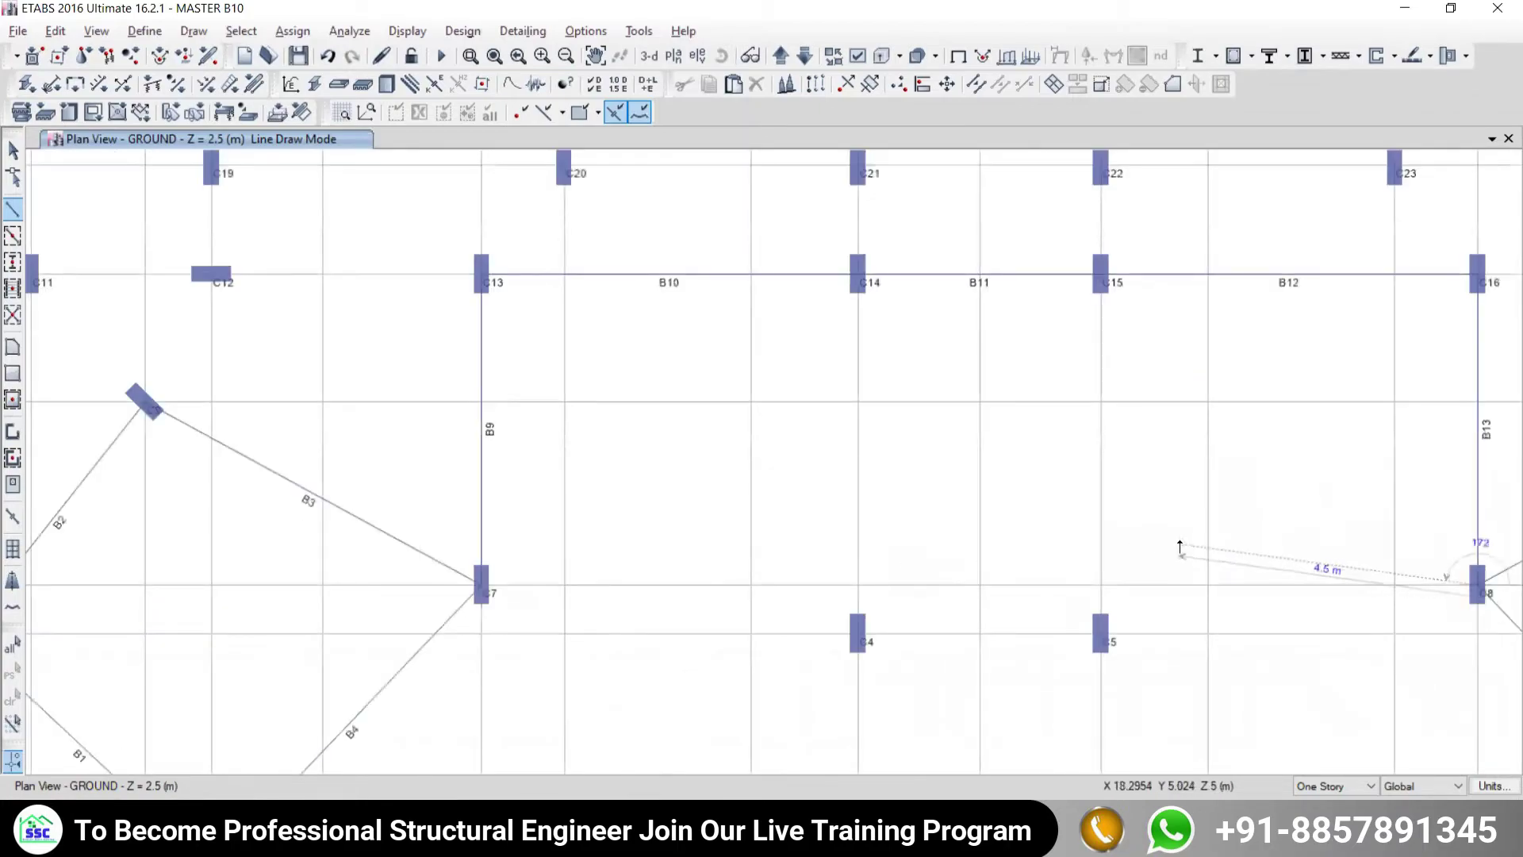
{"action": "scroll", "coordinate": [728, 606], "scroll_direction": "up", "scroll_amount": 2}
{"action": "scroll", "coordinate": [816, 585], "scroll_direction": "down", "scroll_amount": 2}
Draw a beam along grid line 2 from column C4 to column C5.
{"action": "scroll", "coordinate": [813, 588], "scroll_direction": "up", "scroll_amount": 4}
{"action": "middle_click_drag", "start_coordinate": [716, 600], "coordinate": [235, 496]}
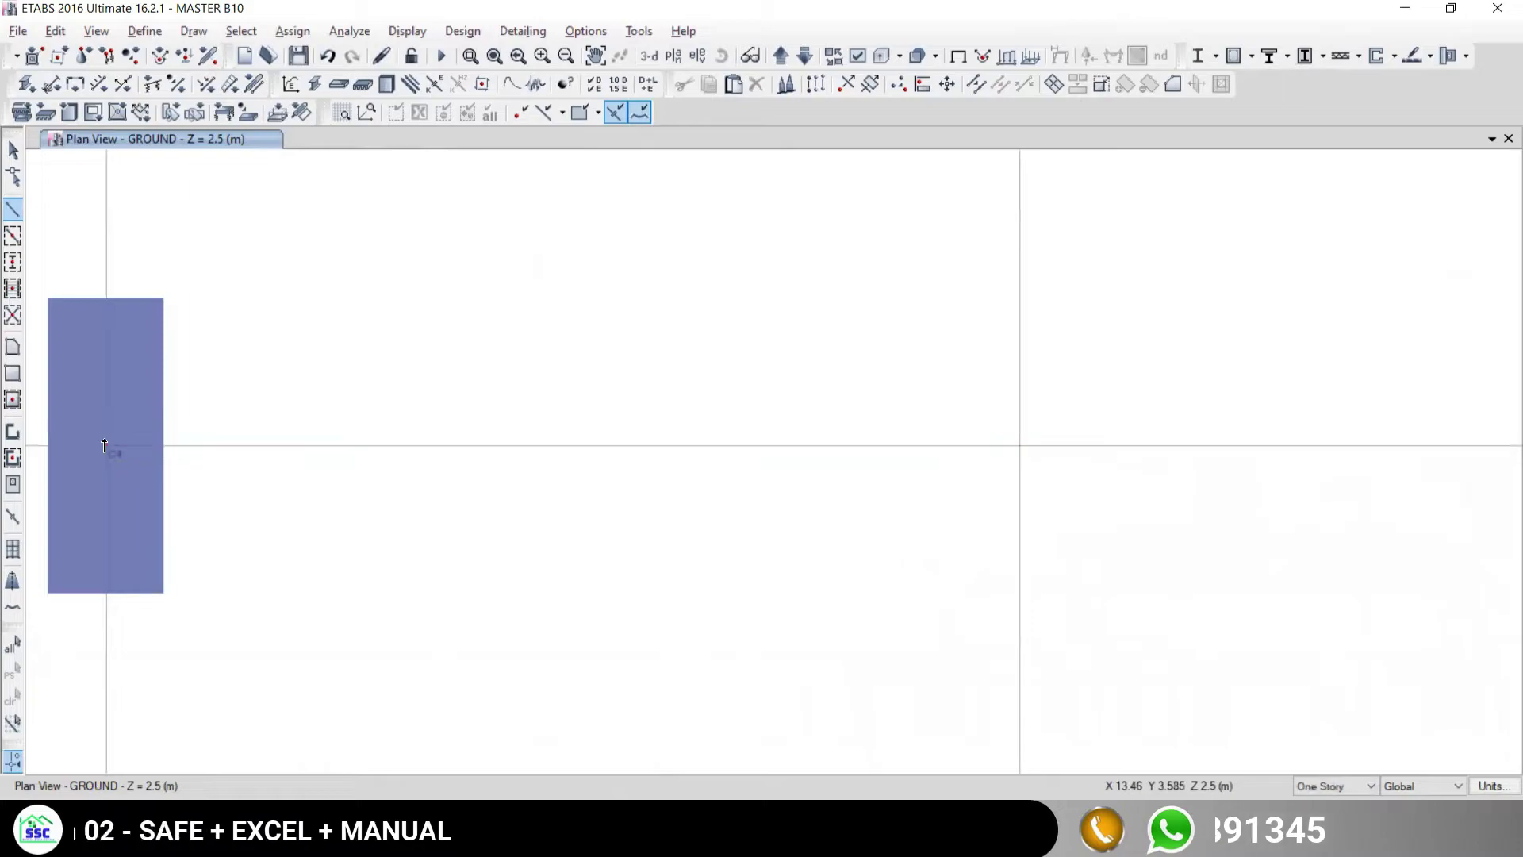
{"action": "scroll", "coordinate": [146, 467], "scroll_direction": "down", "scroll_amount": 2}
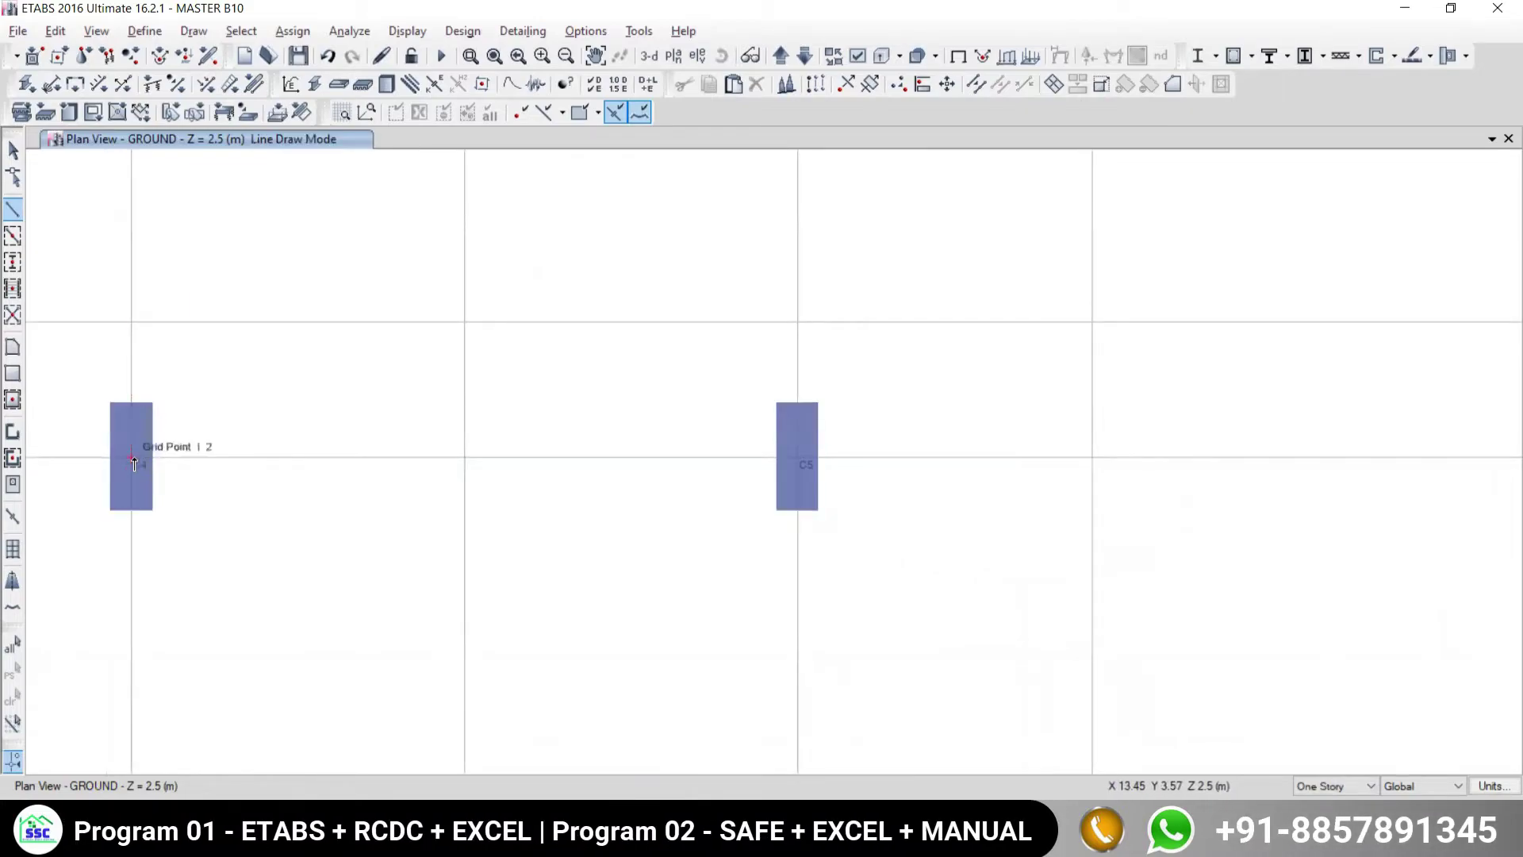
{"action": "left_click", "coordinate": [130, 463]}
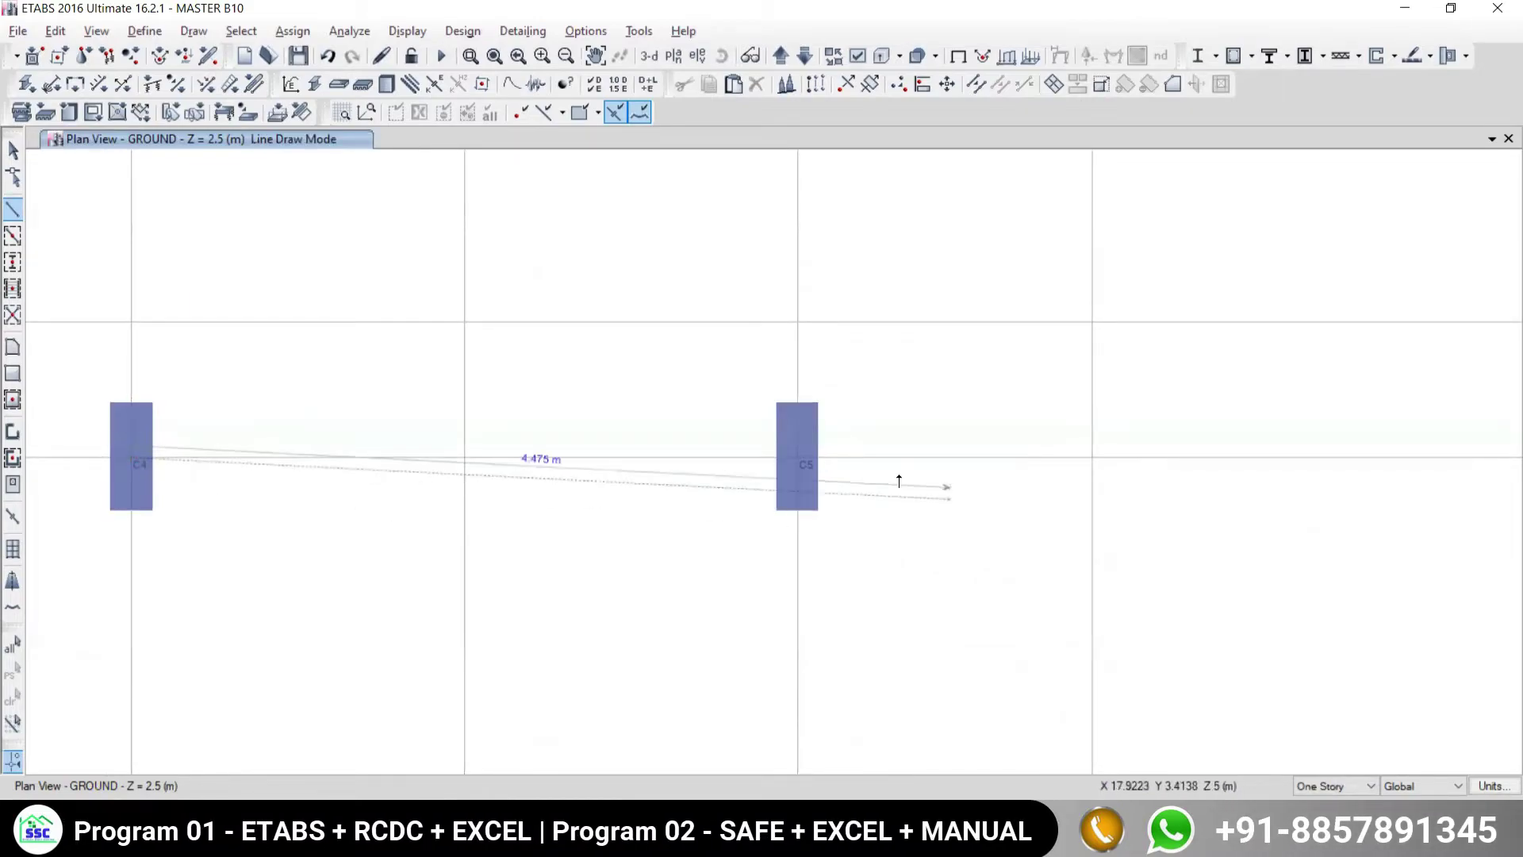
{"action": "left_click", "coordinate": [797, 457]}
Draw a beam along grid line K from column C5 to column C15.
{"action": "scroll", "coordinate": [883, 400], "scroll_direction": "down", "scroll_amount": 3}
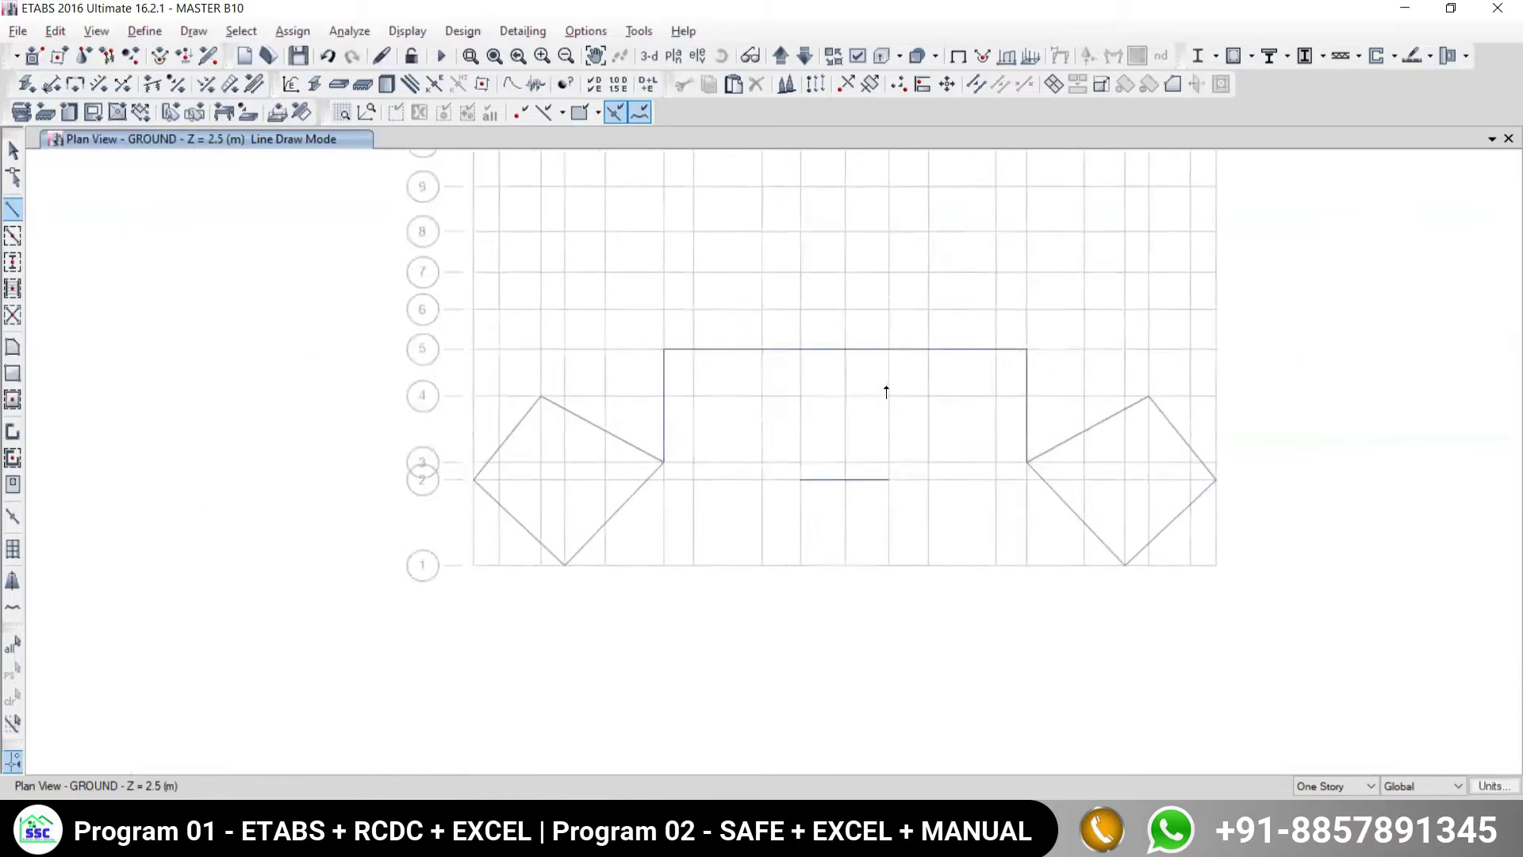
{"action": "scroll", "coordinate": [855, 421], "scroll_direction": "up", "scroll_amount": 3}
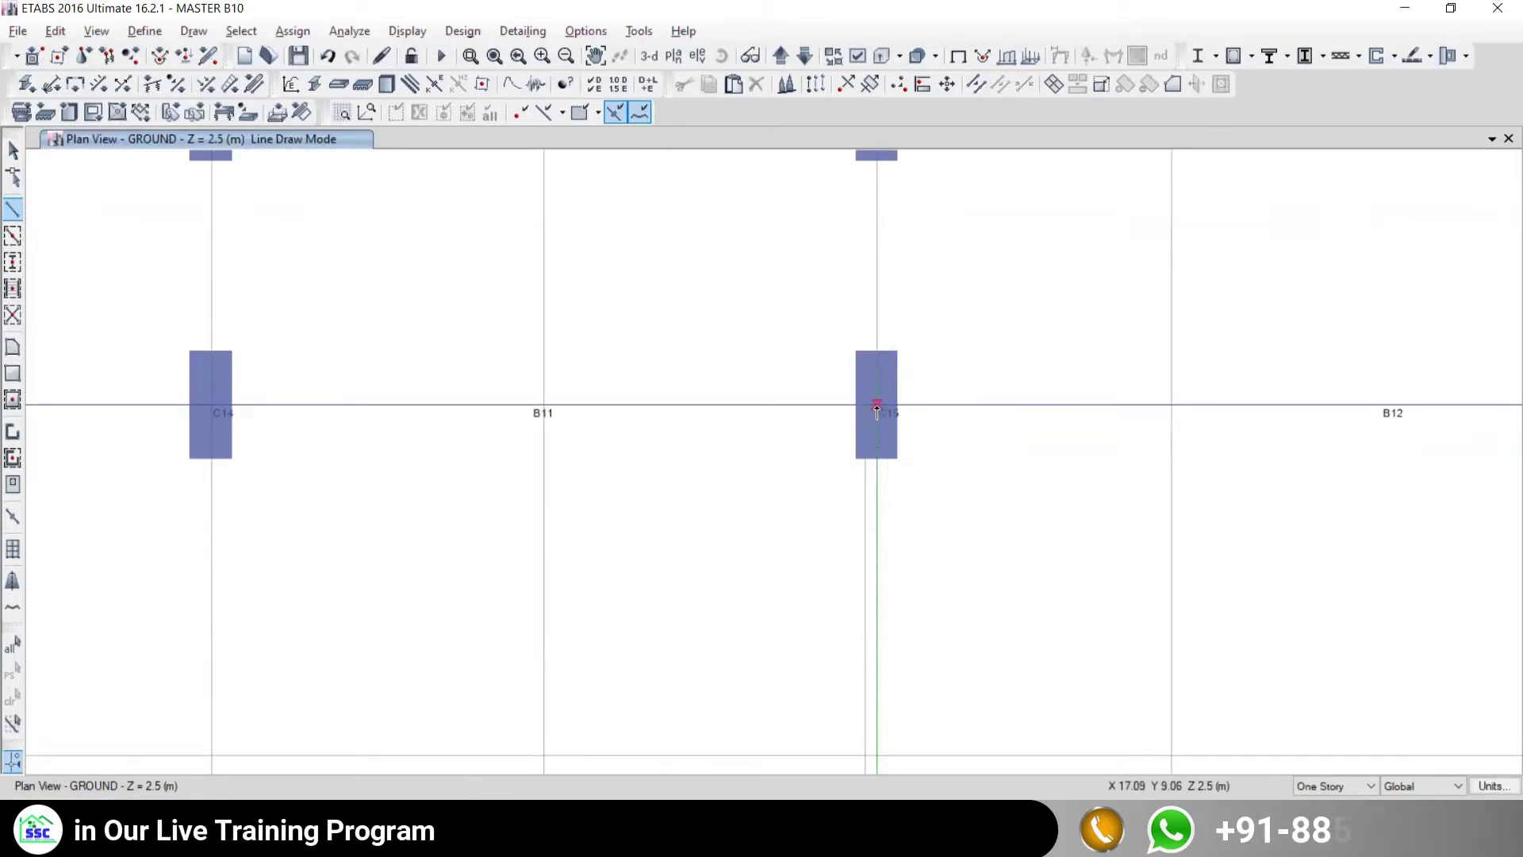
{"action": "left_click", "coordinate": [876, 409]}
Draw a beam along grid line I from column C4 to column C14.
{"action": "scroll", "coordinate": [669, 622], "scroll_direction": "down", "scroll_amount": 3}
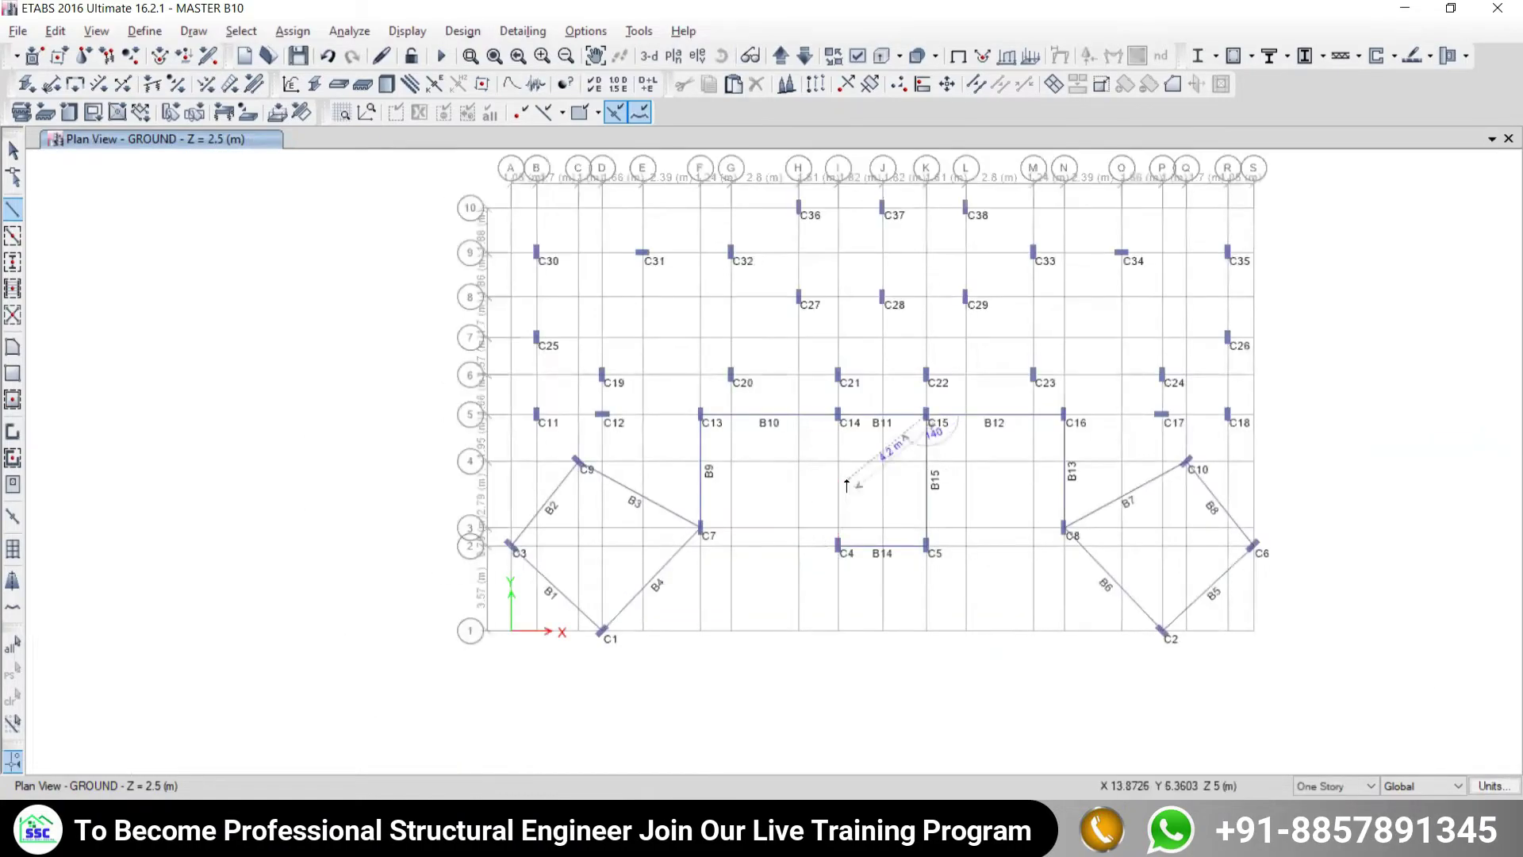
{"action": "scroll", "coordinate": [808, 540], "scroll_direction": "up", "scroll_amount": 2}
{"action": "scroll", "coordinate": [841, 547], "scroll_direction": "up", "scroll_amount": 4}
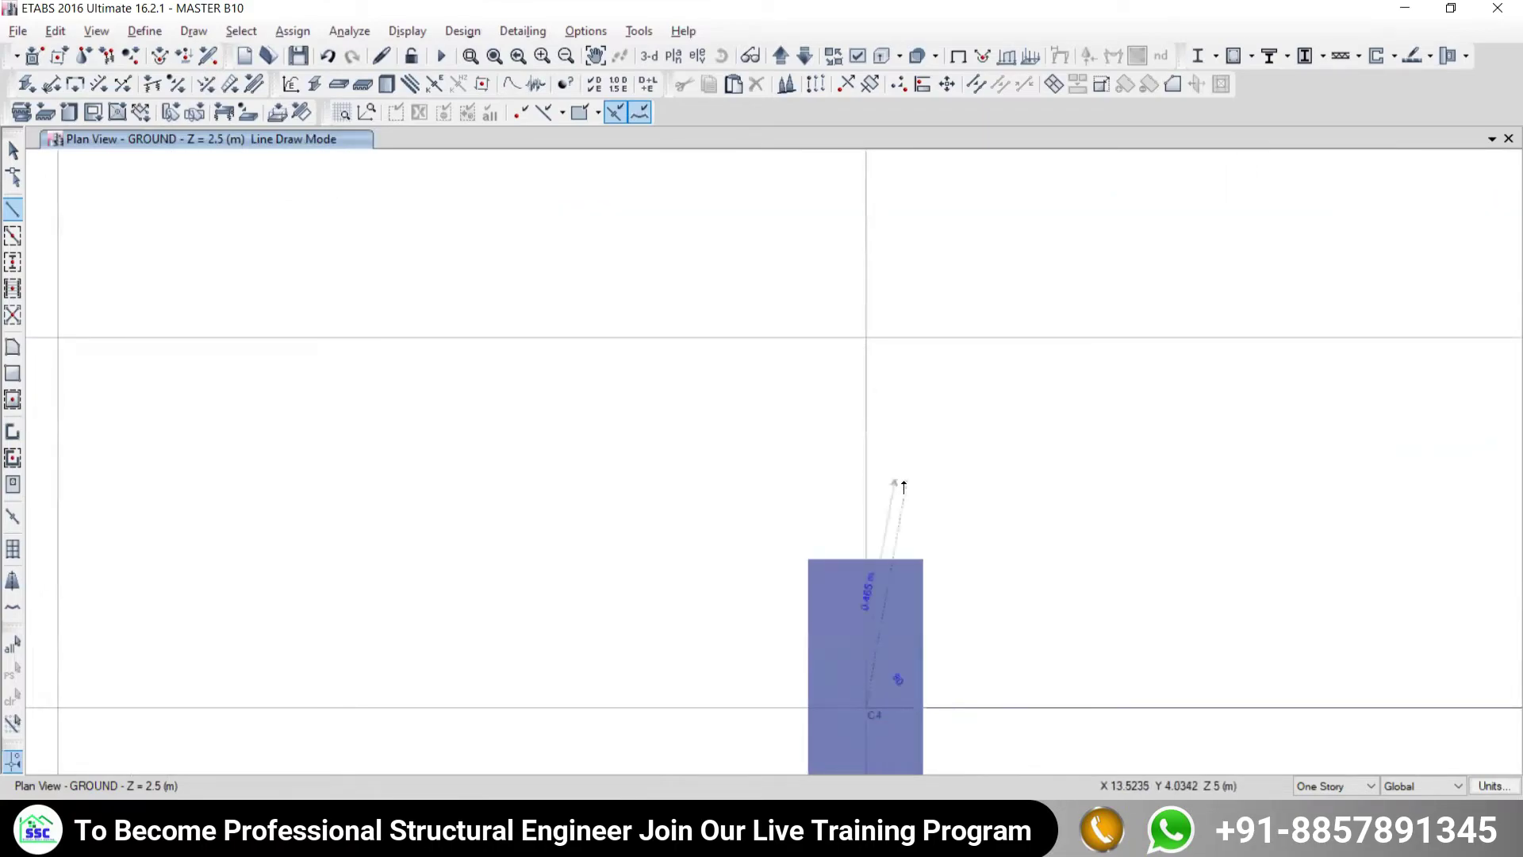
{"action": "scroll", "coordinate": [891, 664], "scroll_direction": "down", "scroll_amount": 4}
{"action": "scroll", "coordinate": [891, 408], "scroll_direction": "down", "scroll_amount": 2}
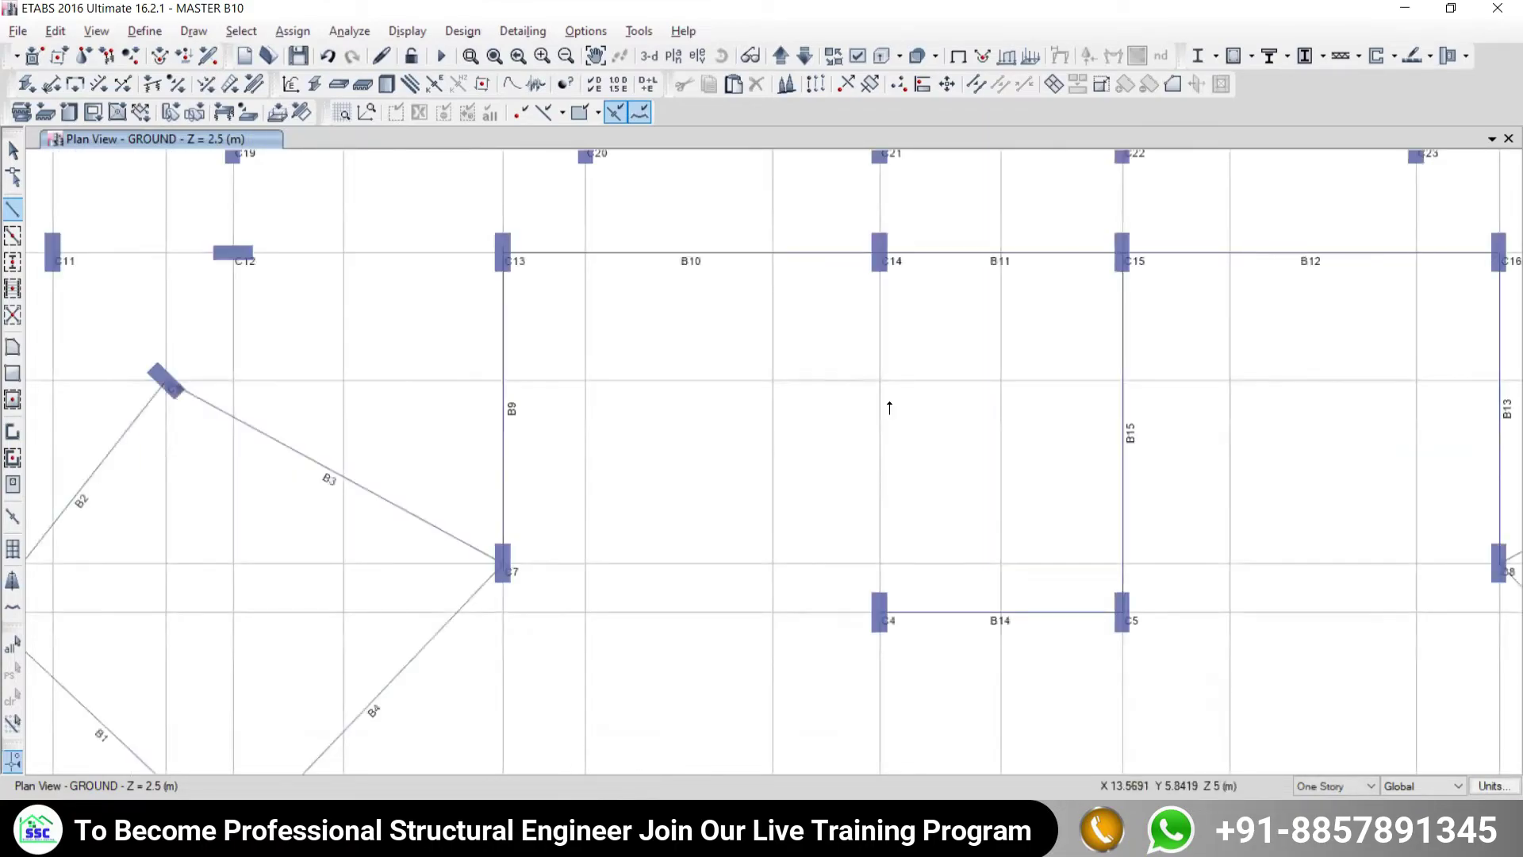
{"action": "scroll", "coordinate": [890, 267], "scroll_direction": "up", "scroll_amount": 3}
{"action": "left_click", "coordinate": [864, 263]}
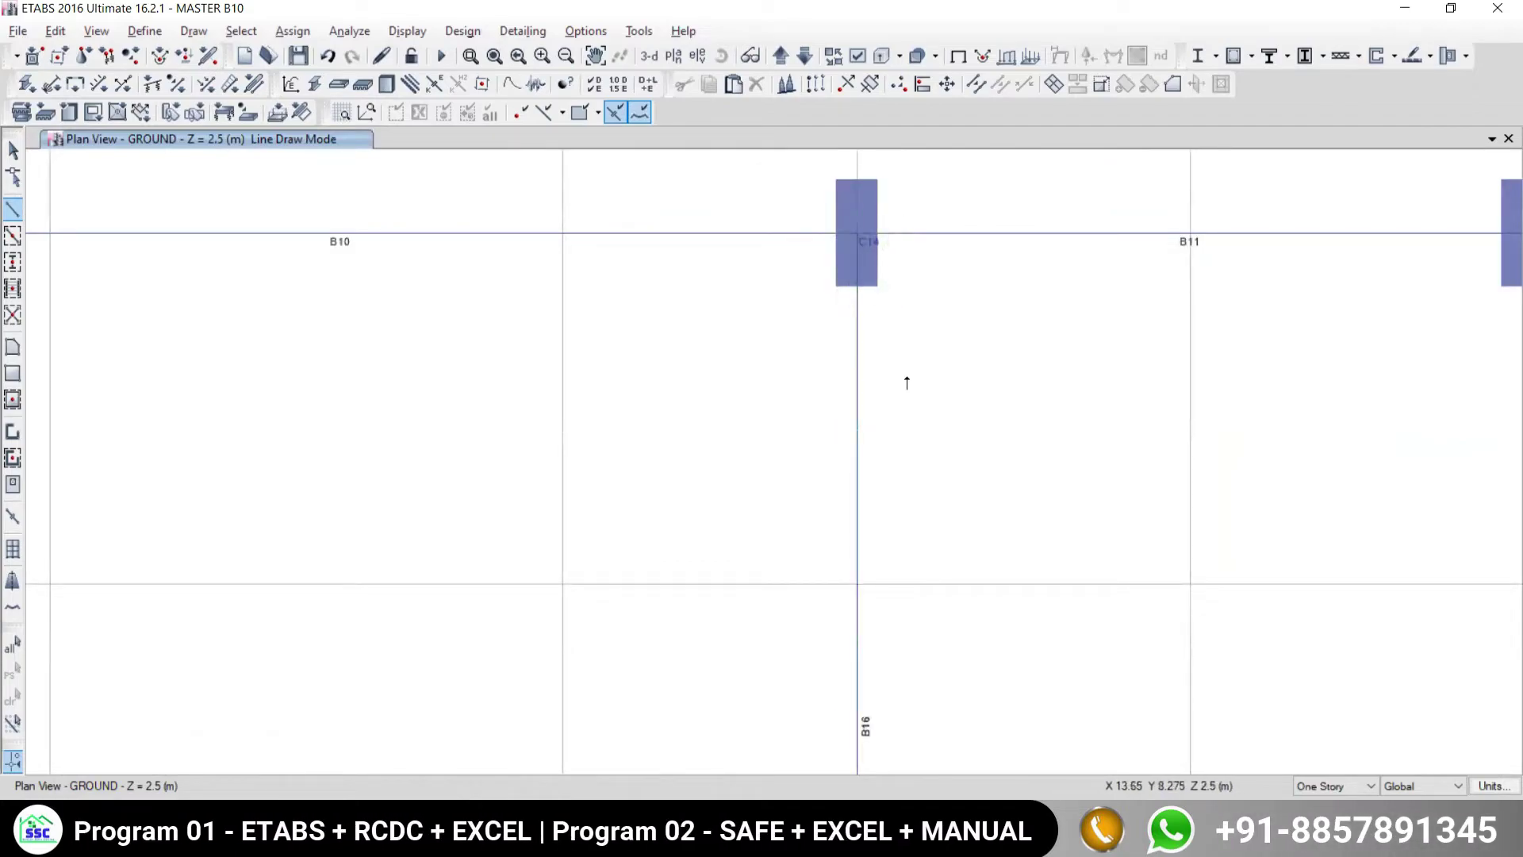
Draw a beam along grid line 3 from column C7 to the beam between C4 and C14.
{"action": "scroll", "coordinate": [895, 381], "scroll_direction": "down", "scroll_amount": 4}
{"action": "scroll", "coordinate": [671, 369], "scroll_direction": "up", "scroll_amount": 3}
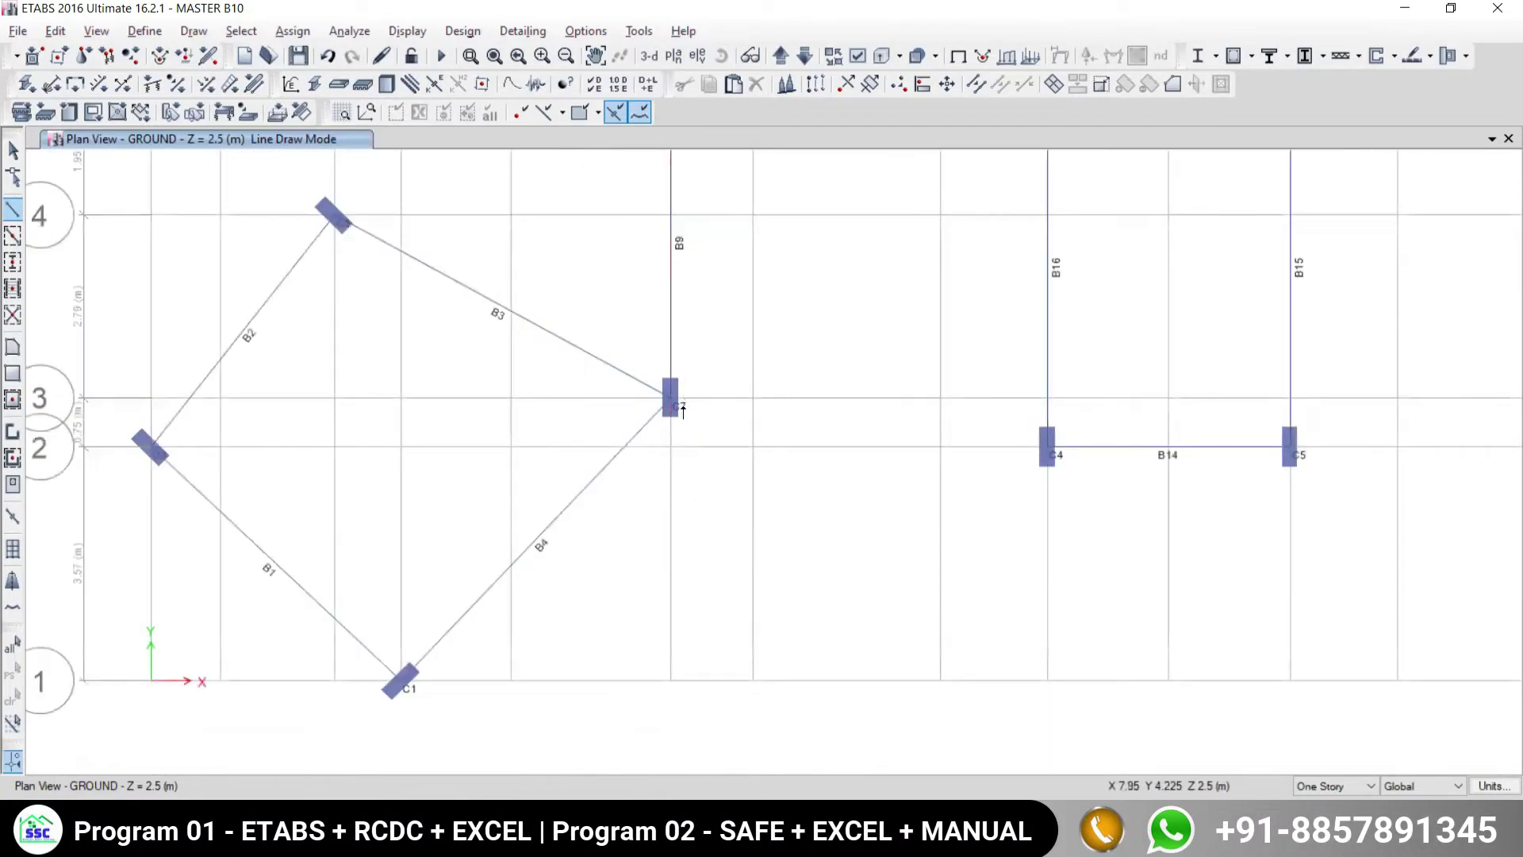
{"action": "scroll", "coordinate": [670, 395], "scroll_direction": "up", "scroll_amount": 4}
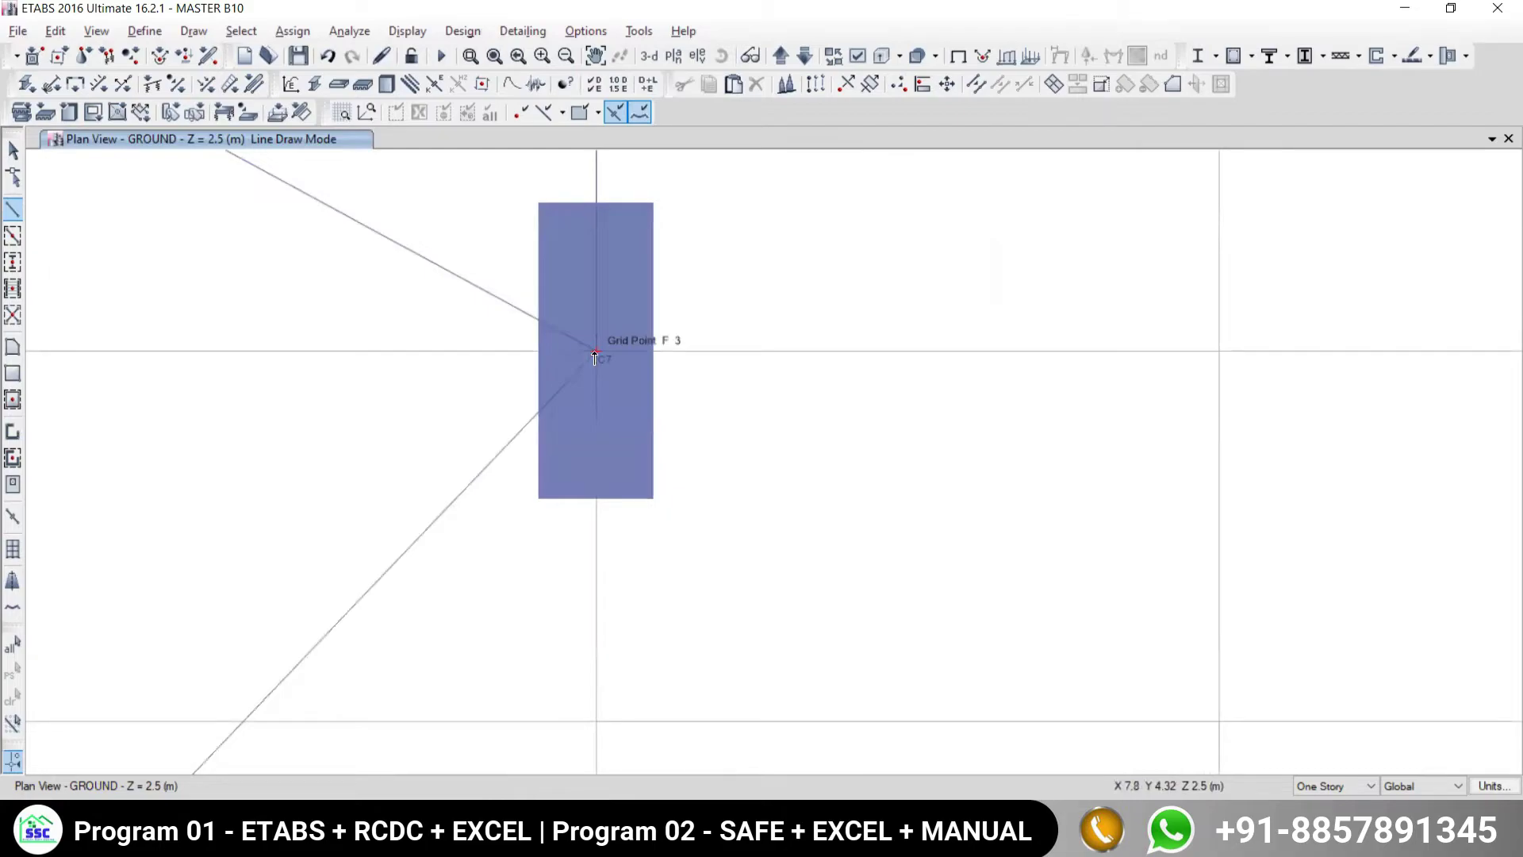
{"action": "left_click", "coordinate": [595, 353]}
{"action": "scroll", "coordinate": [782, 435], "scroll_direction": "down", "scroll_amount": 5}
{"action": "scroll", "coordinate": [872, 410], "scroll_direction": "up", "scroll_amount": 5}
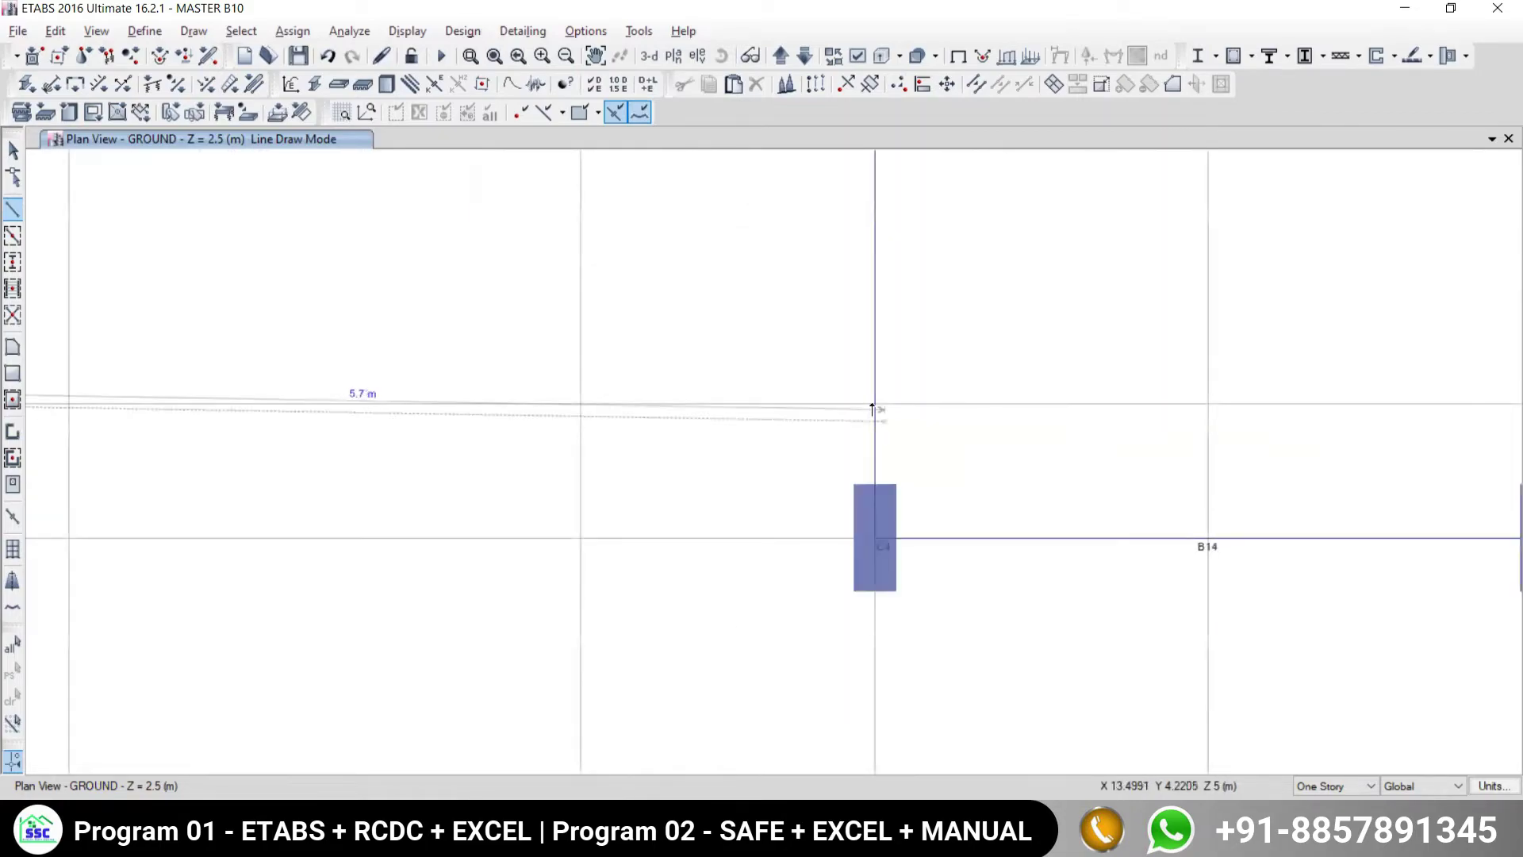
{"action": "left_click", "coordinate": [874, 409]}
Draw a beam along grid line 3 from column C8 to the beam between columns C5 and C15.
{"action": "scroll", "coordinate": [969, 473], "scroll_direction": "down", "scroll_amount": 5}
{"action": "middle_click_drag", "start_coordinate": [1170, 484], "coordinate": [655, 499]}
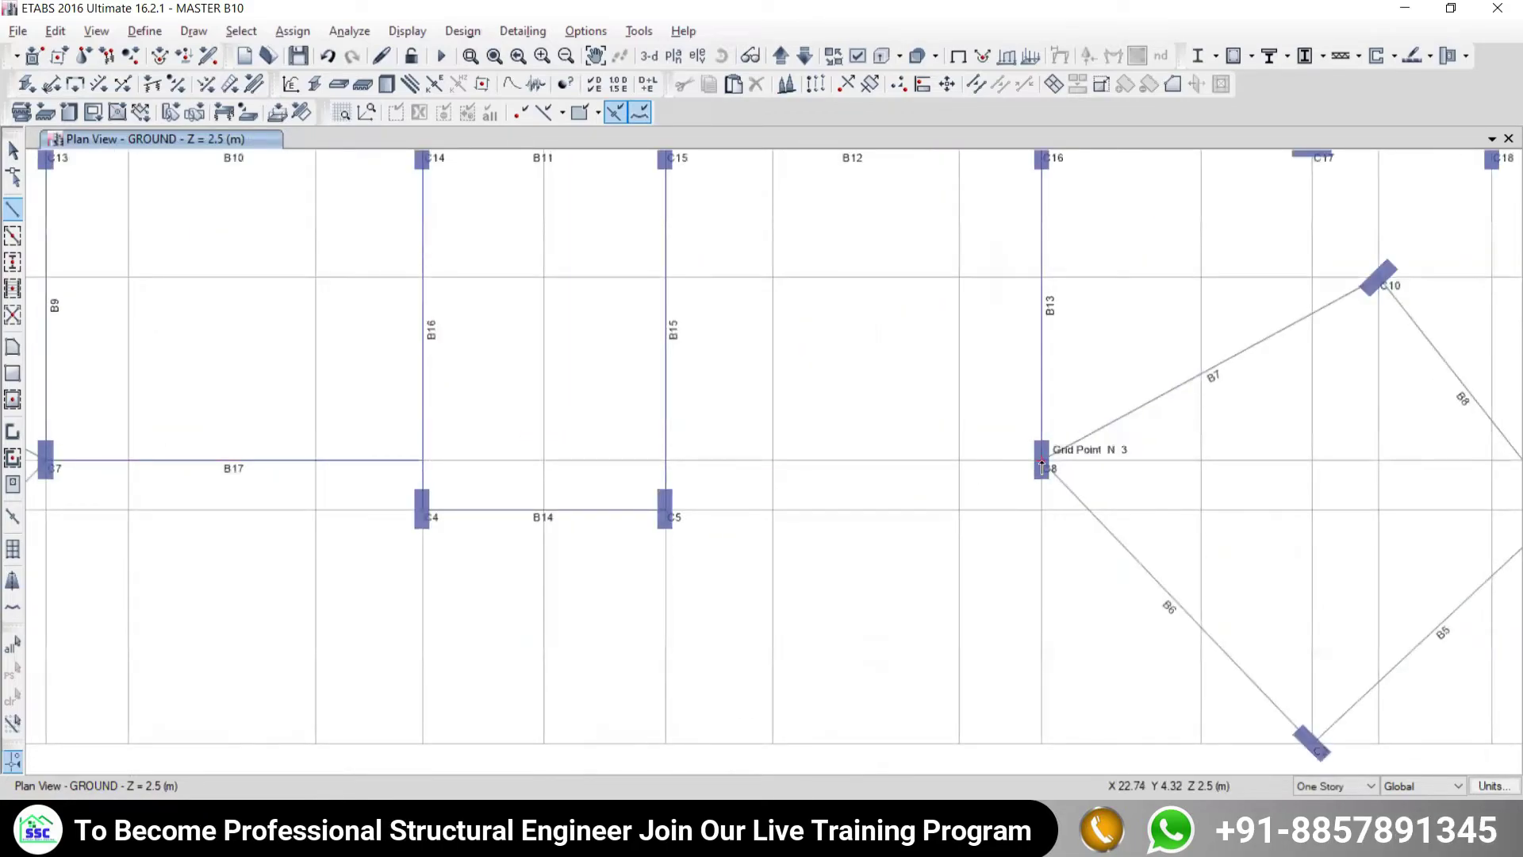
{"action": "left_click", "coordinate": [1041, 467]}
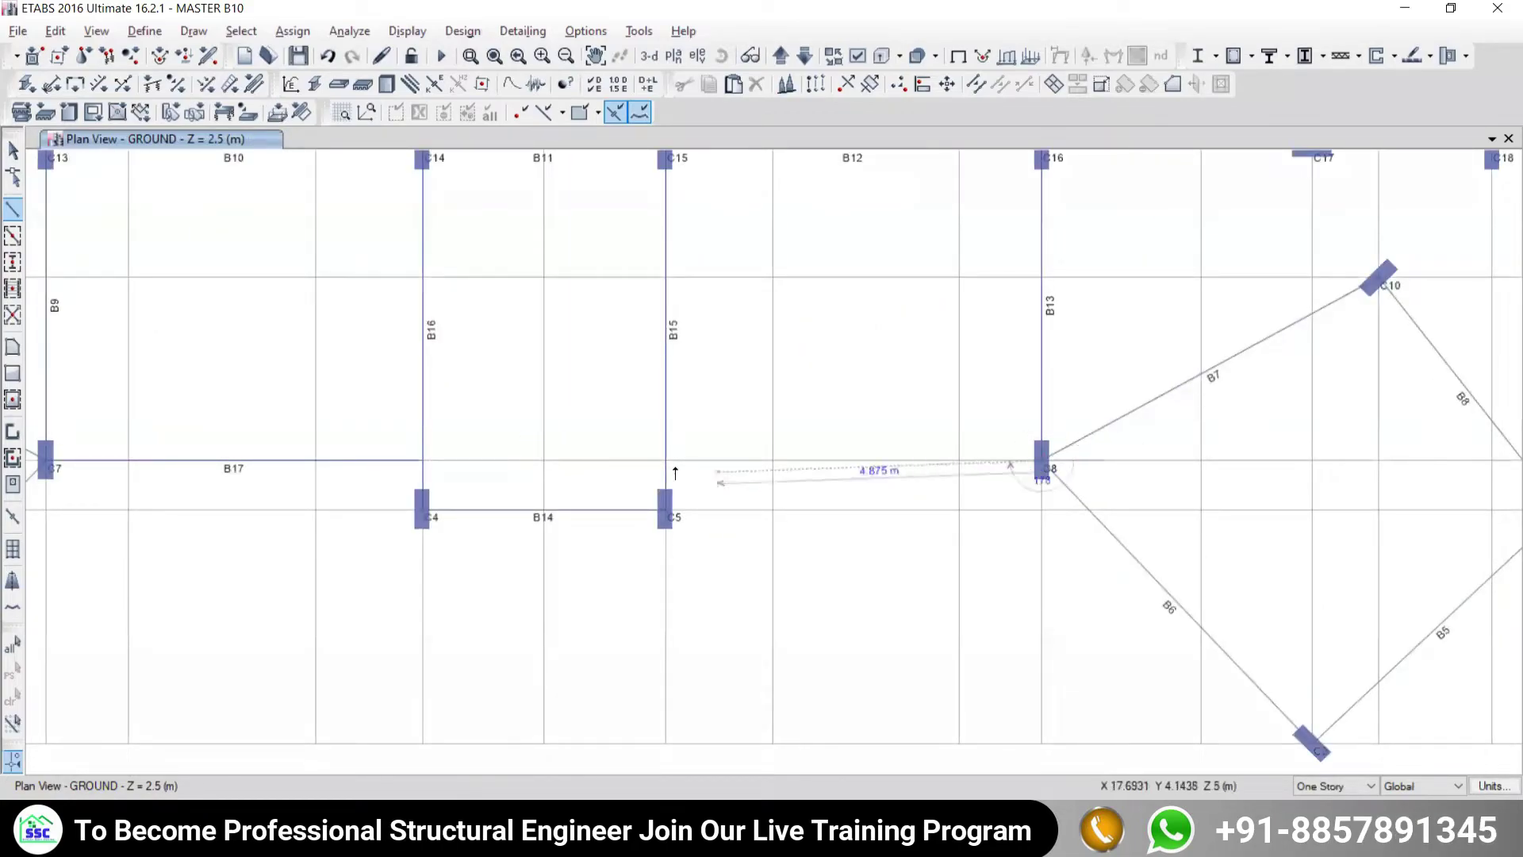
{"action": "left_click", "coordinate": [665, 465]}
{"action": "key", "text": "Escape"}
Review the beams drawn so far, switch to the AutoCAD ground floor plan to check the layout, and return to column C11 in ETABS.
{"action": "scroll", "coordinate": [761, 414], "scroll_direction": "down", "scroll_amount": 5}
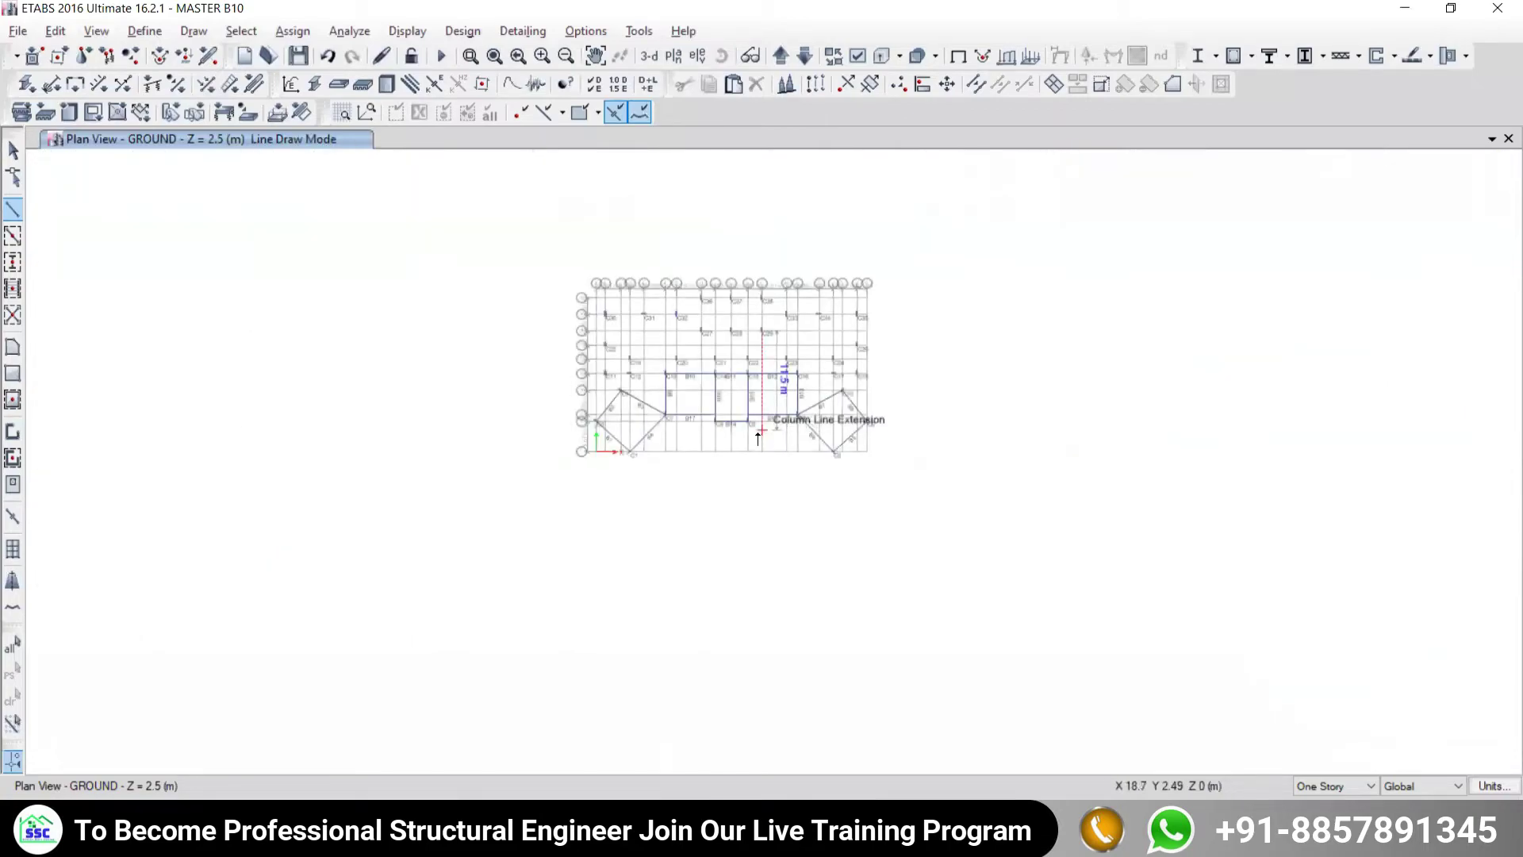
{"action": "scroll", "coordinate": [712, 395], "scroll_direction": "up", "scroll_amount": 5}
{"action": "scroll", "coordinate": [820, 437], "scroll_direction": "down", "scroll_amount": 5}
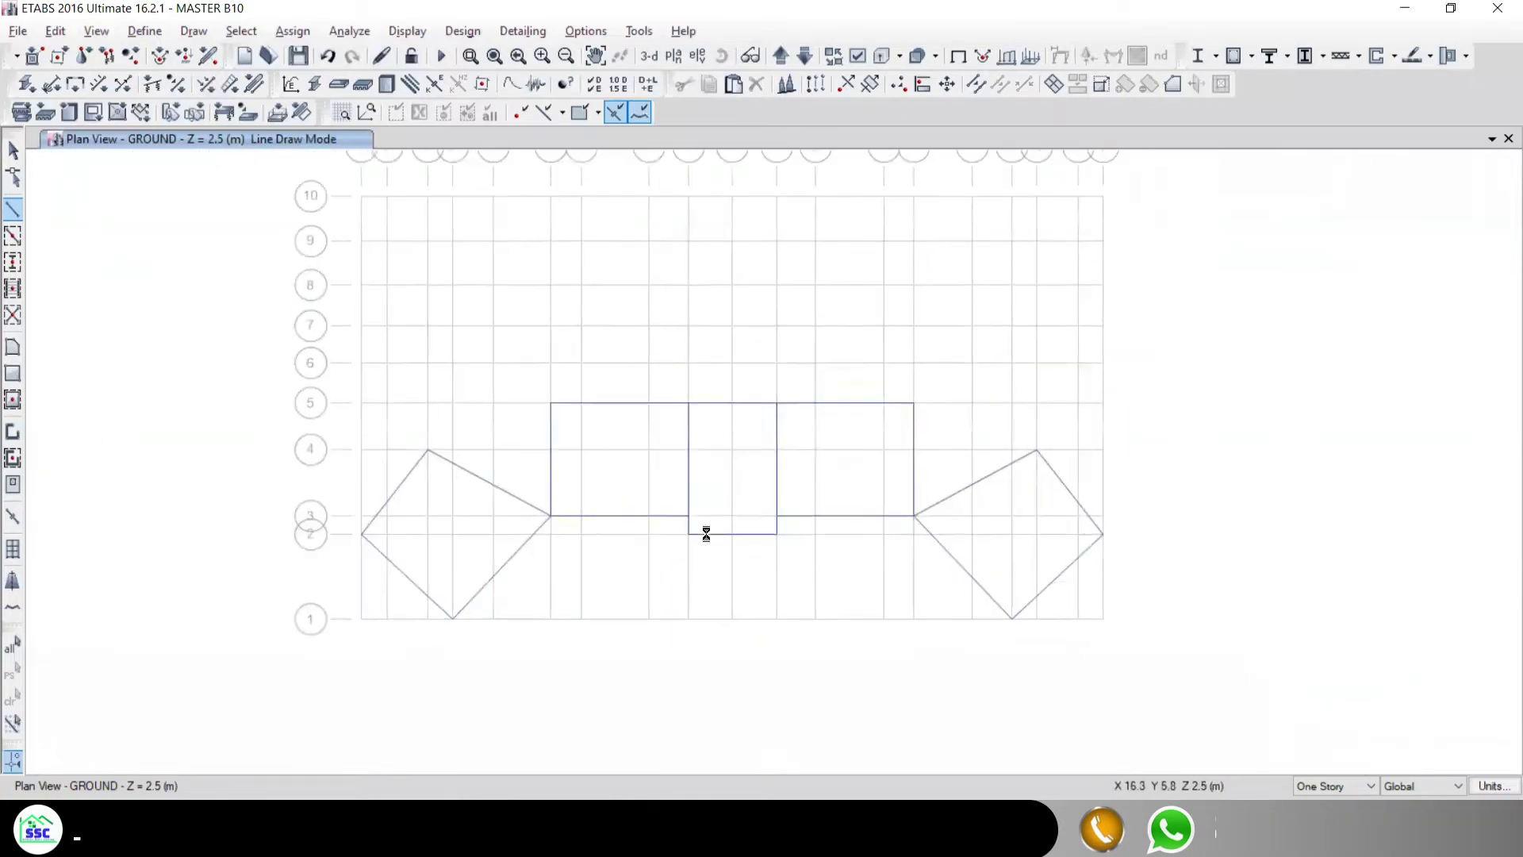
{"action": "middle_click_drag", "start_coordinate": [686, 592], "coordinate": [747, 523]}
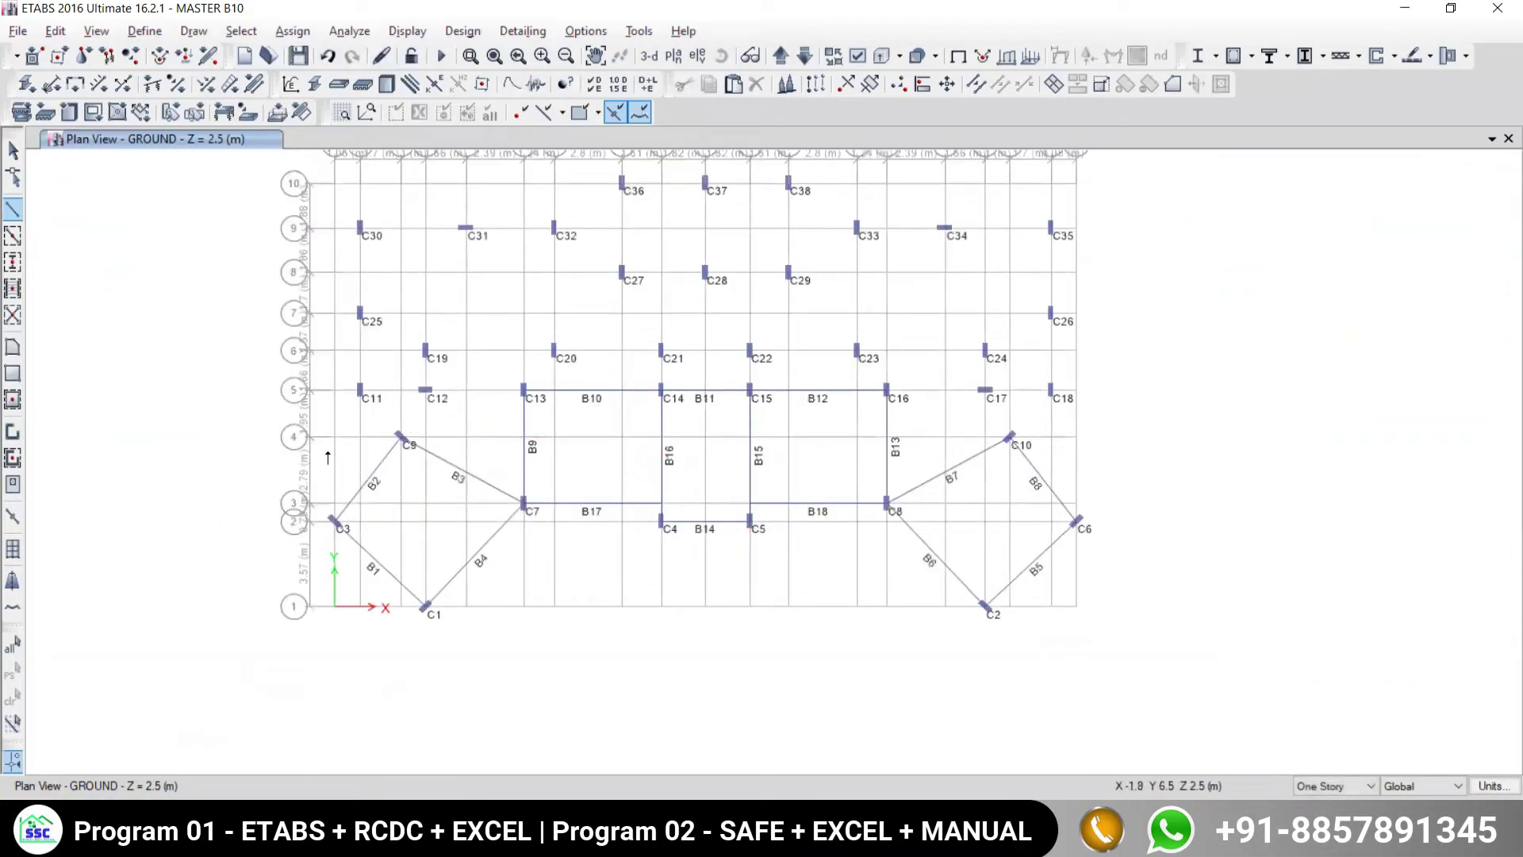
{"action": "key", "text": "alt+Tab"}
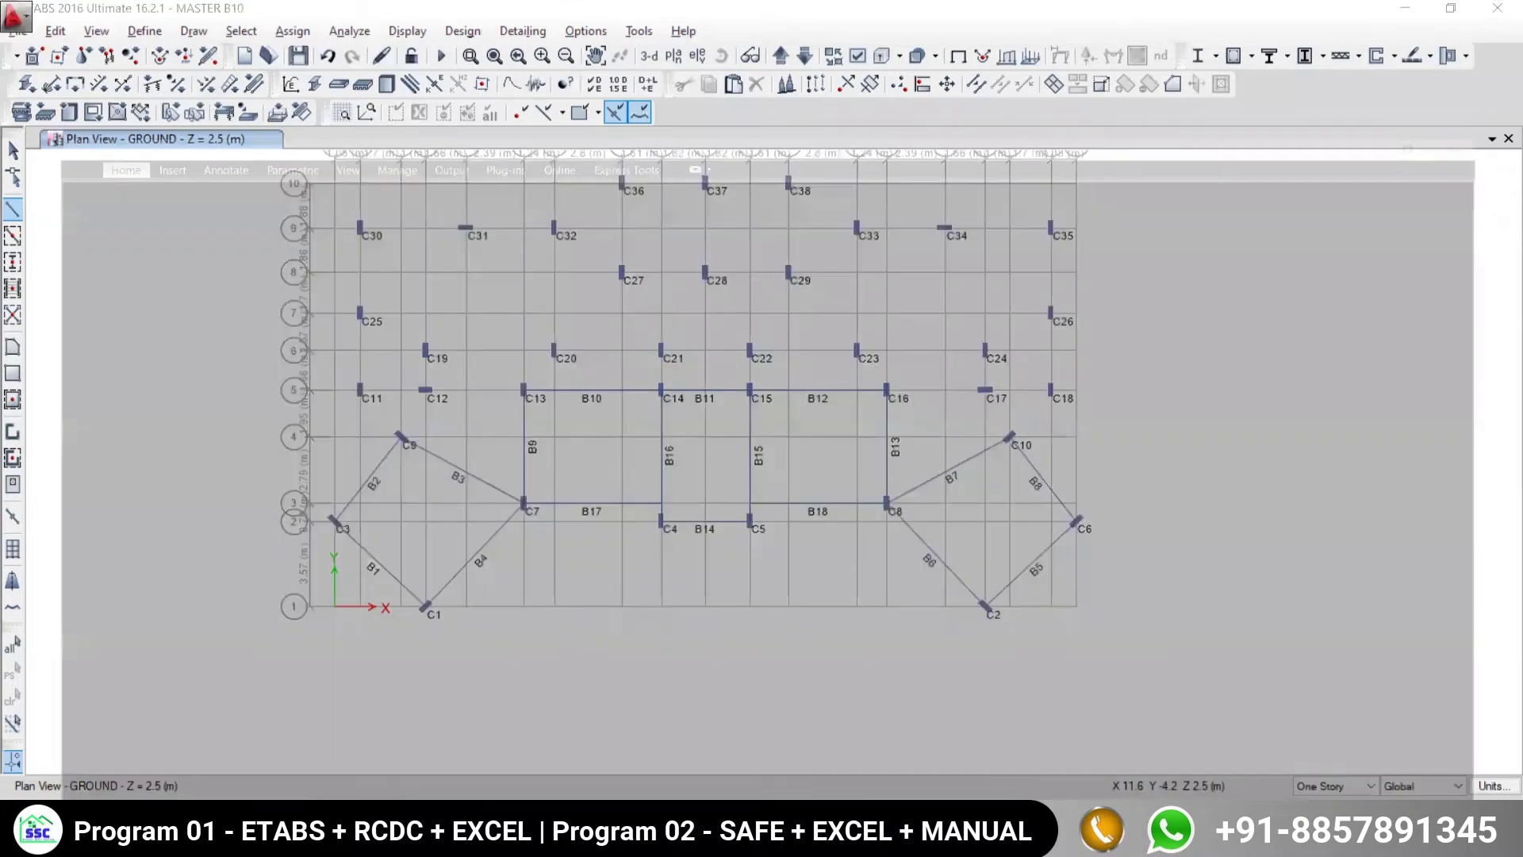
{"action": "key", "text": "alt+Tab"}
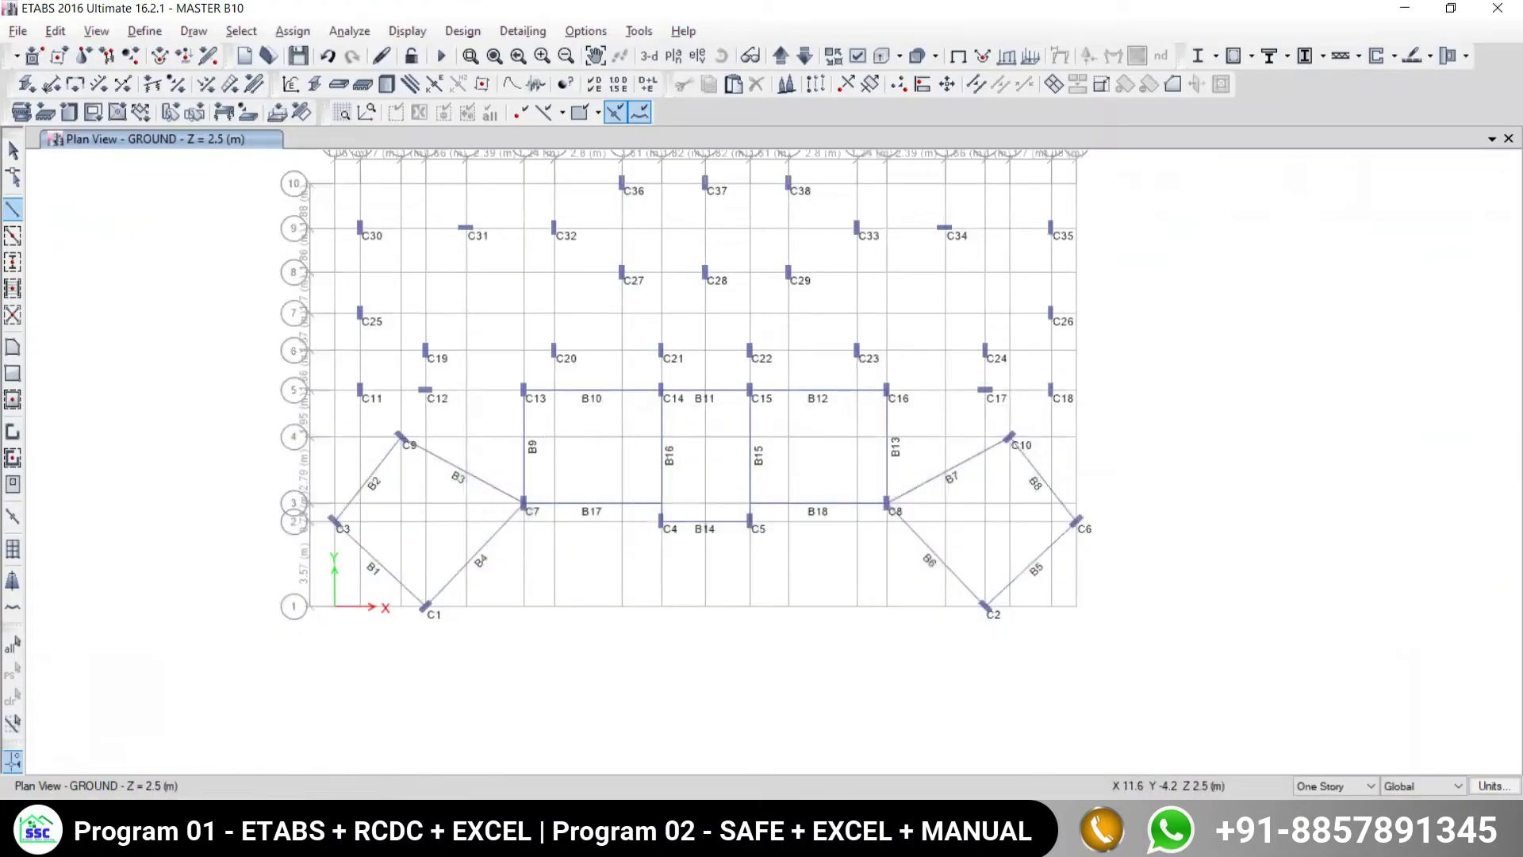
{"action": "key", "text": "alt+Tab"}
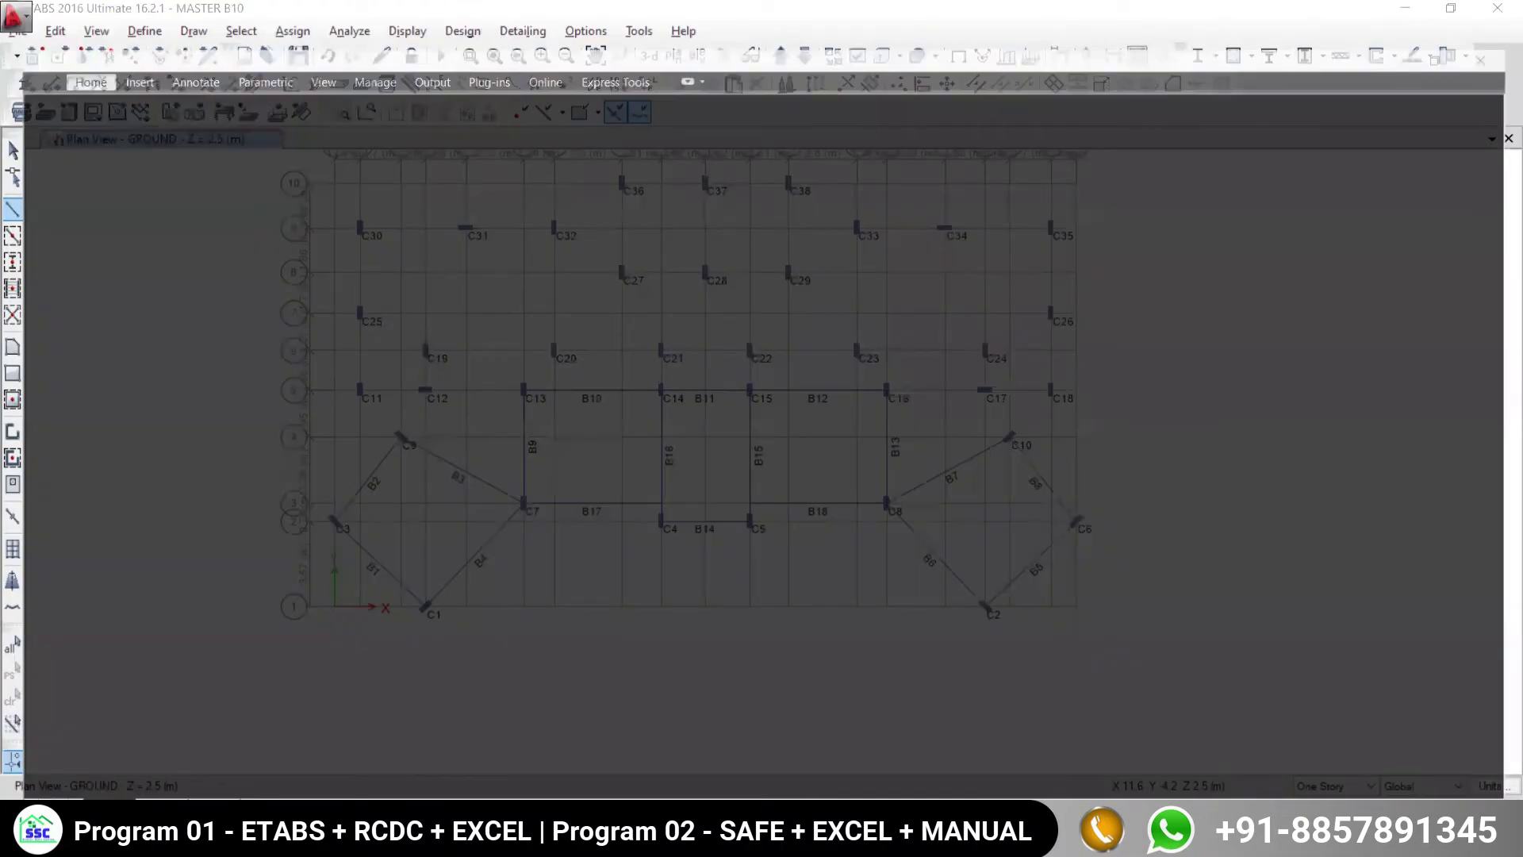
{"action": "scroll", "coordinate": [369, 385], "scroll_direction": "up", "scroll_amount": 5}
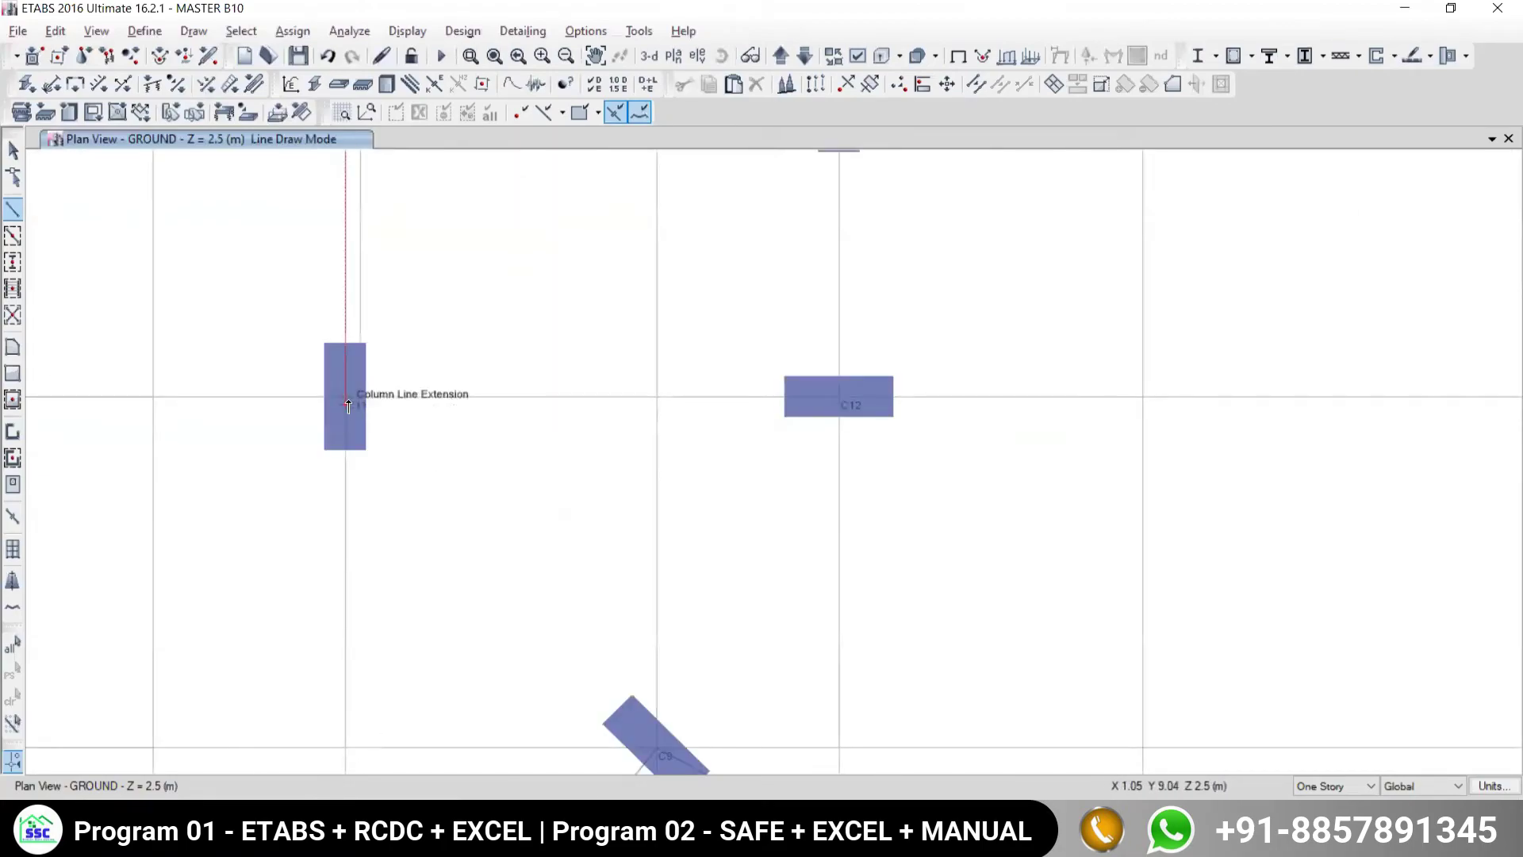